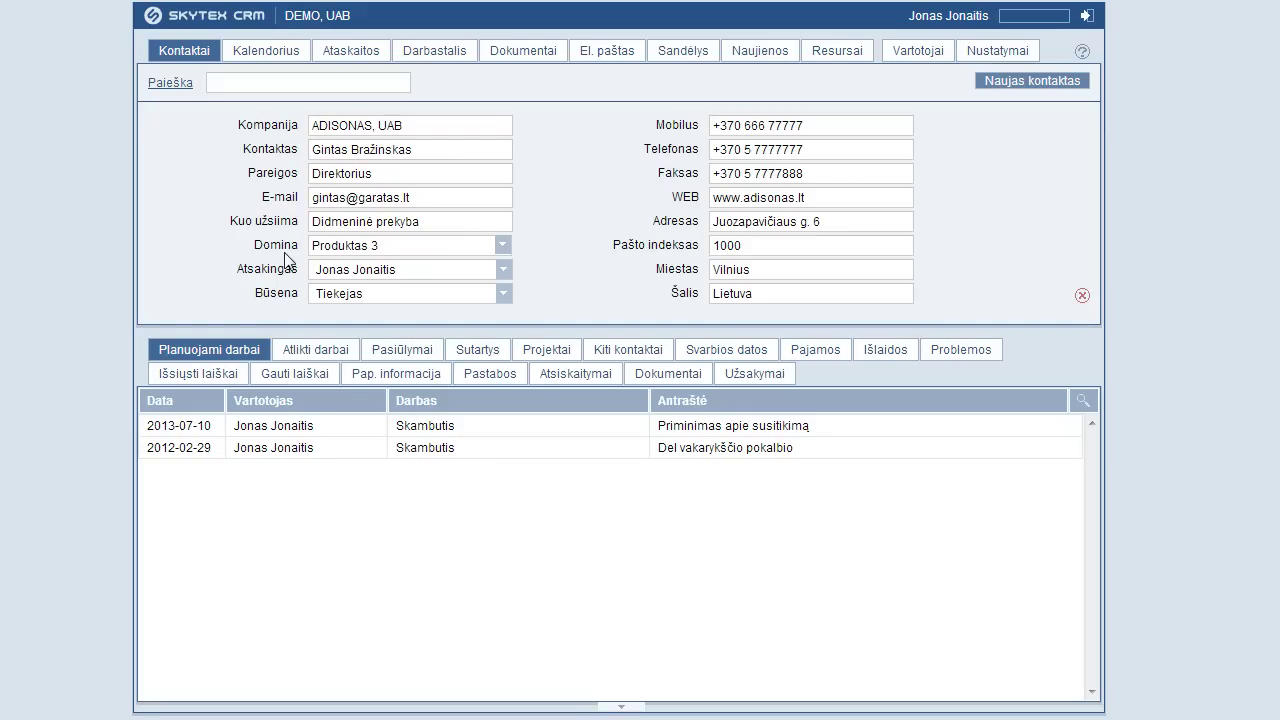
Search the contacts for "baltic" and open the company record BALTIC MAESTRO, UAB
{"action": "left_click", "coordinate": [269, 83]}
{"action": "type", "text": "baltic"}
{"action": "left_click", "coordinate": [265, 120]}
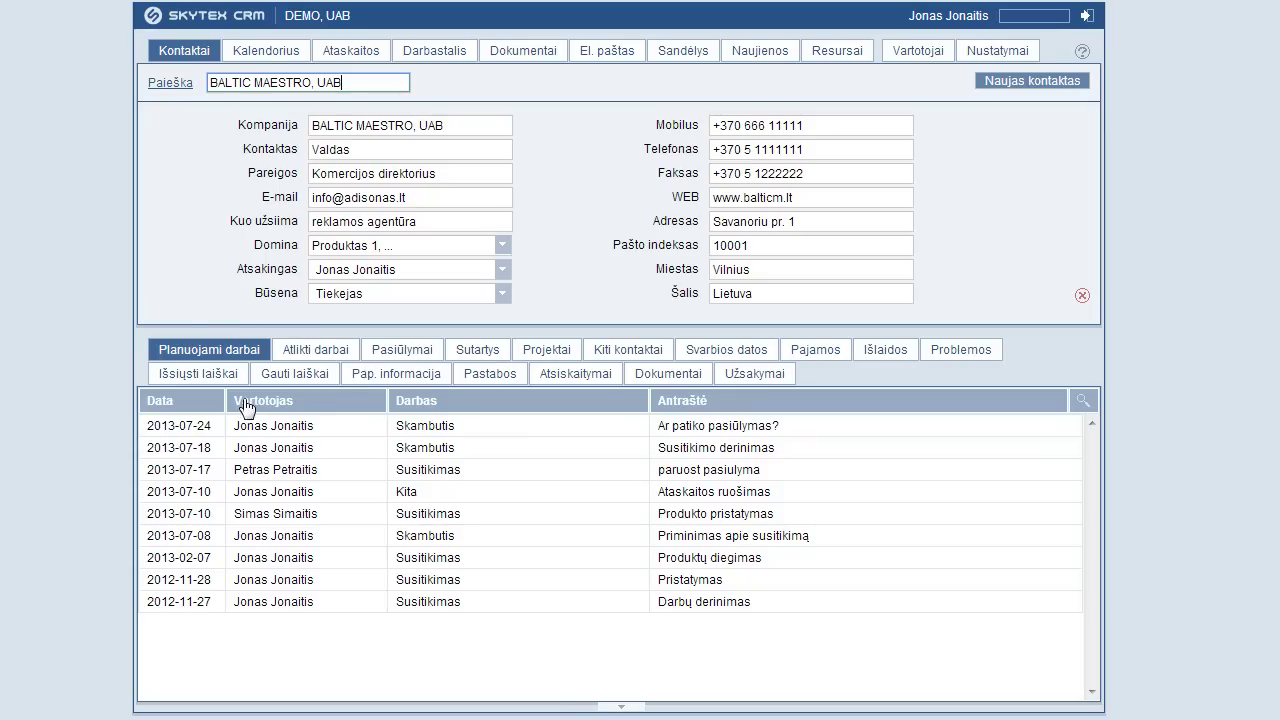
View the company's completed work and proposals, opening the proposal "Produkto nr. 1 pasiūlymas" and closing it without changes
{"action": "left_click", "coordinate": [312, 350]}
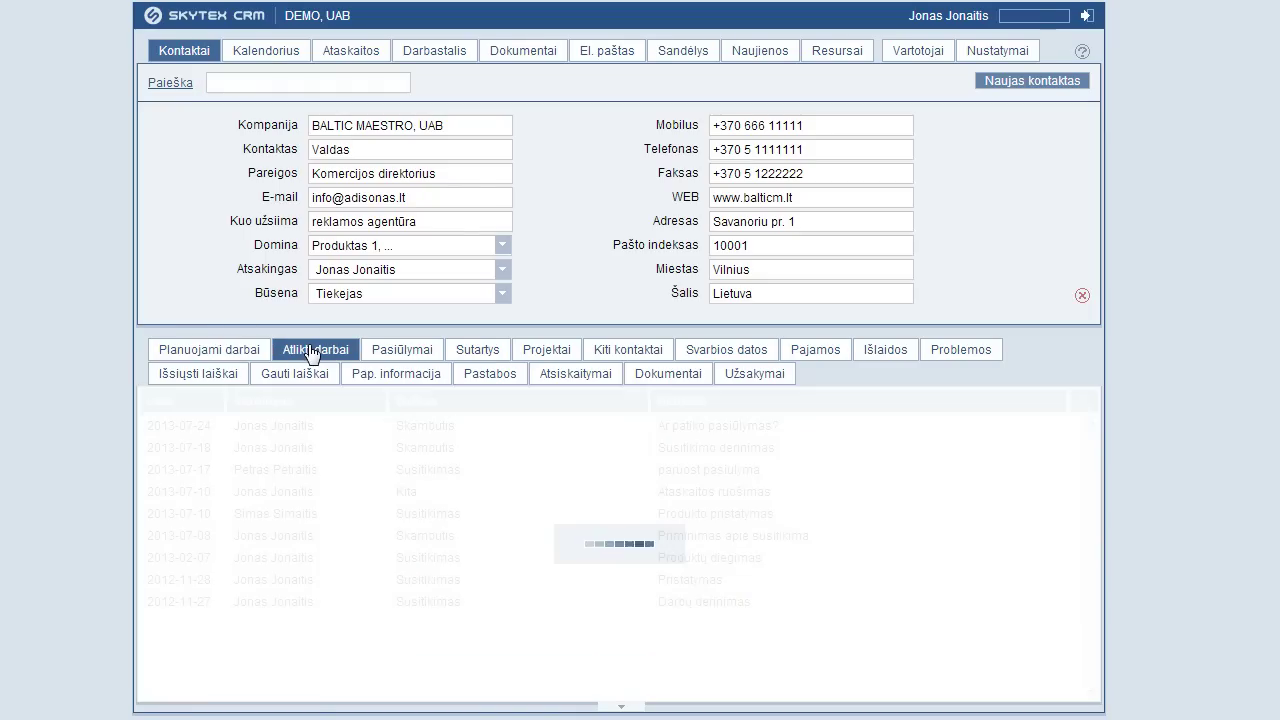
{"action": "left_click", "coordinate": [372, 351]}
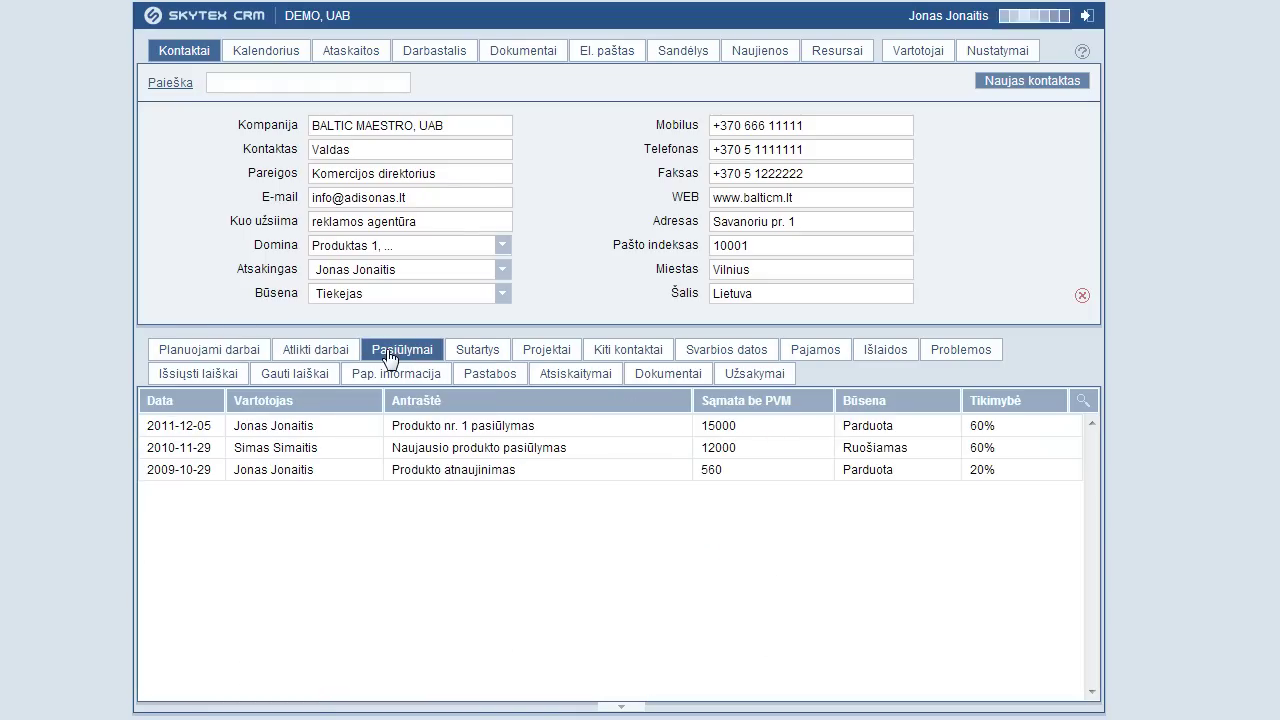
{"action": "double_click", "coordinate": [427, 426]}
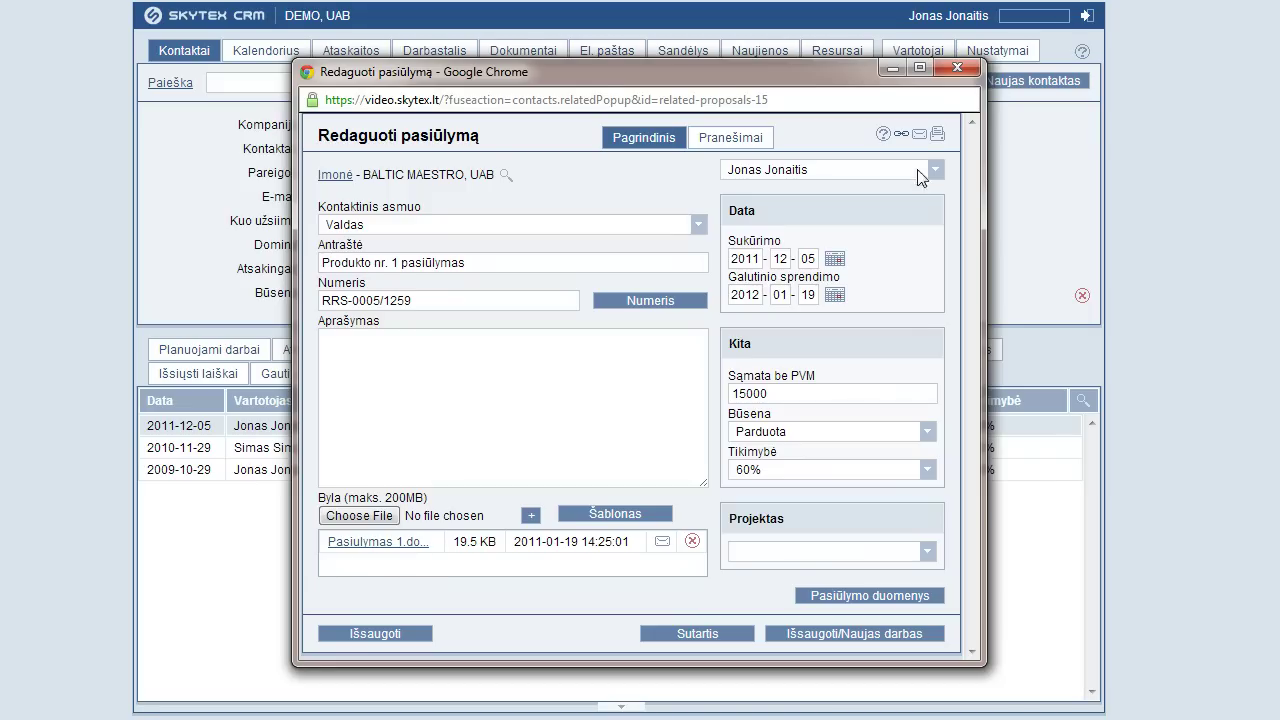
{"action": "left_click", "coordinate": [958, 67]}
Review the company's contracts, projects, other contacts, important dates, income, expenses and problems
{"action": "left_click", "coordinate": [498, 352]}
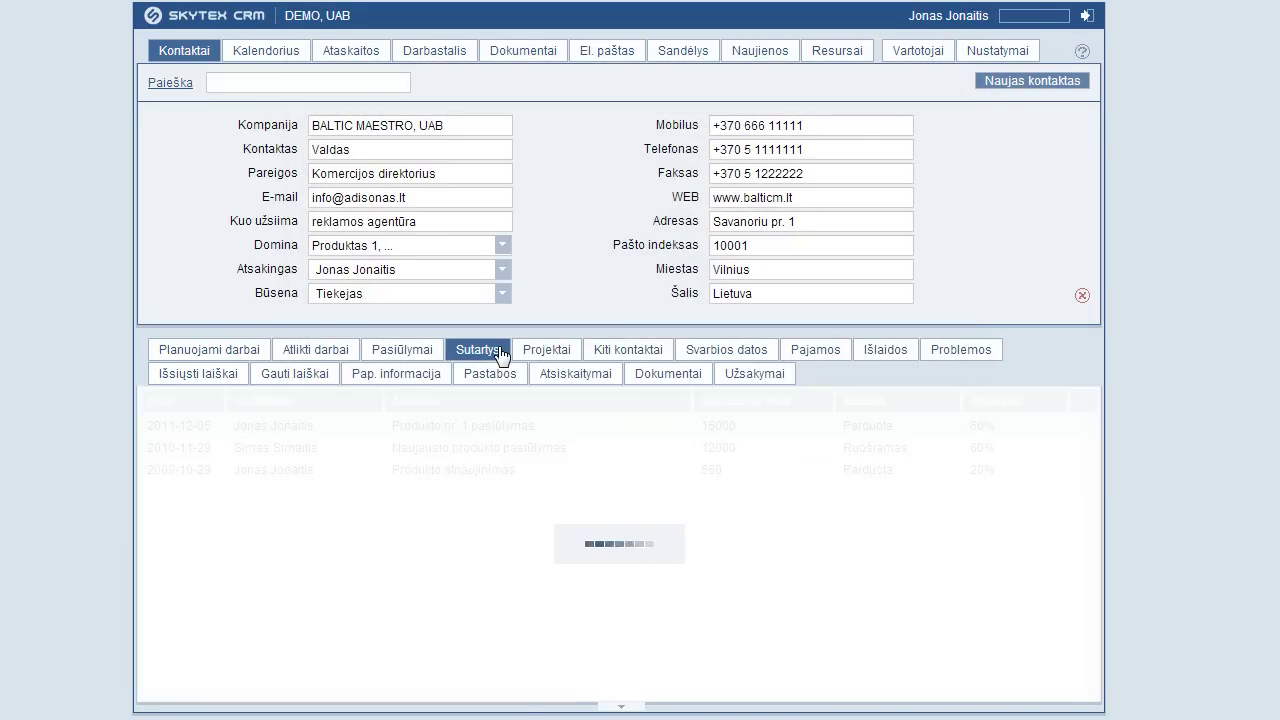
{"action": "left_click", "coordinate": [548, 352]}
{"action": "left_click", "coordinate": [625, 352]}
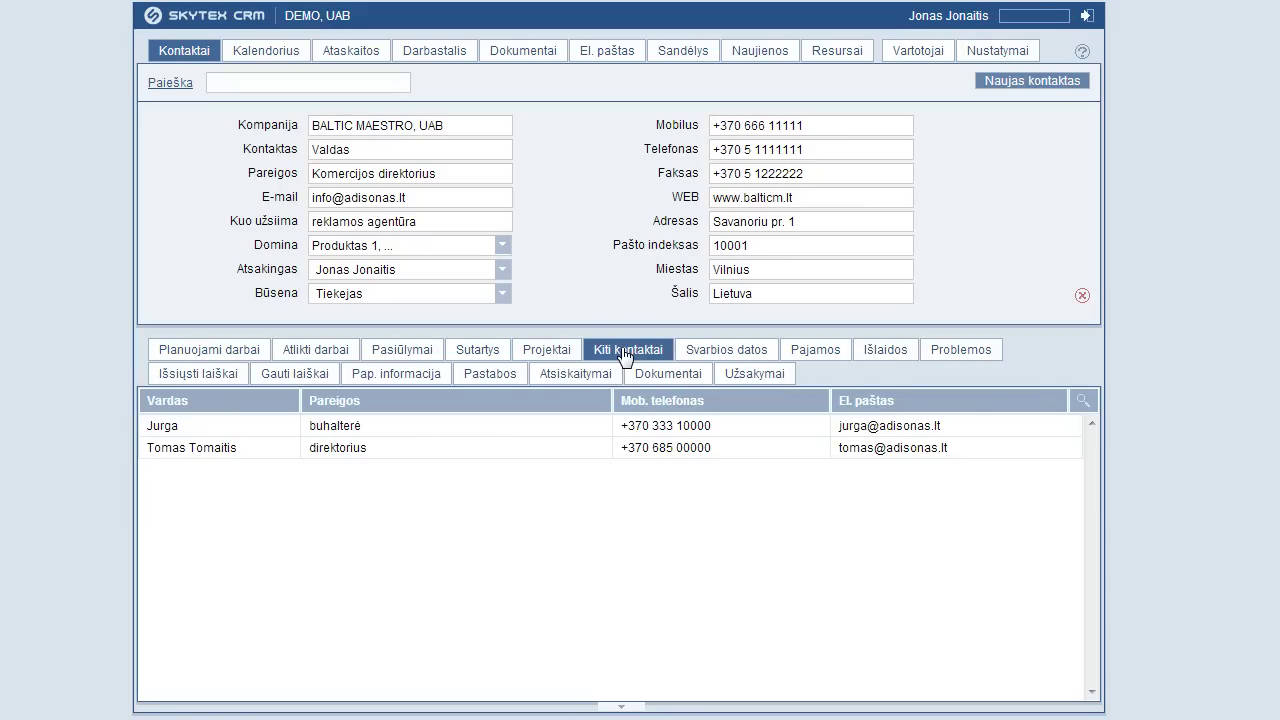
{"action": "left_click", "coordinate": [711, 353]}
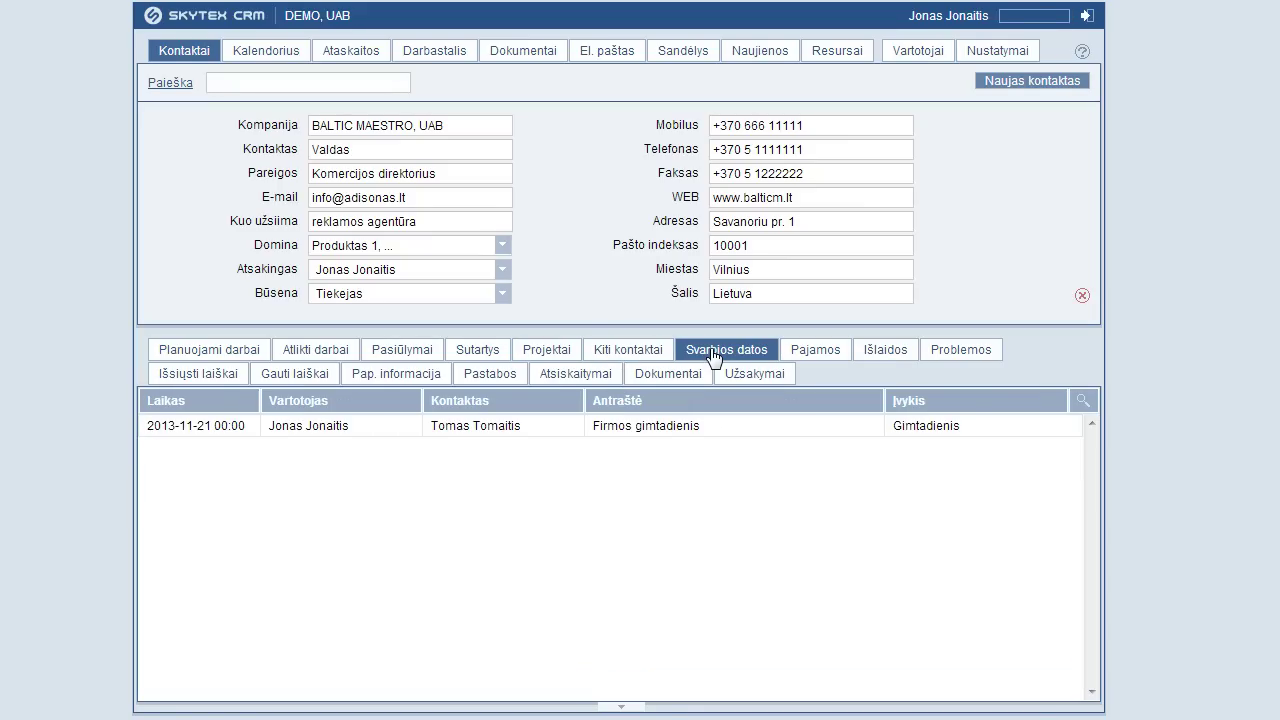
{"action": "left_click", "coordinate": [806, 356]}
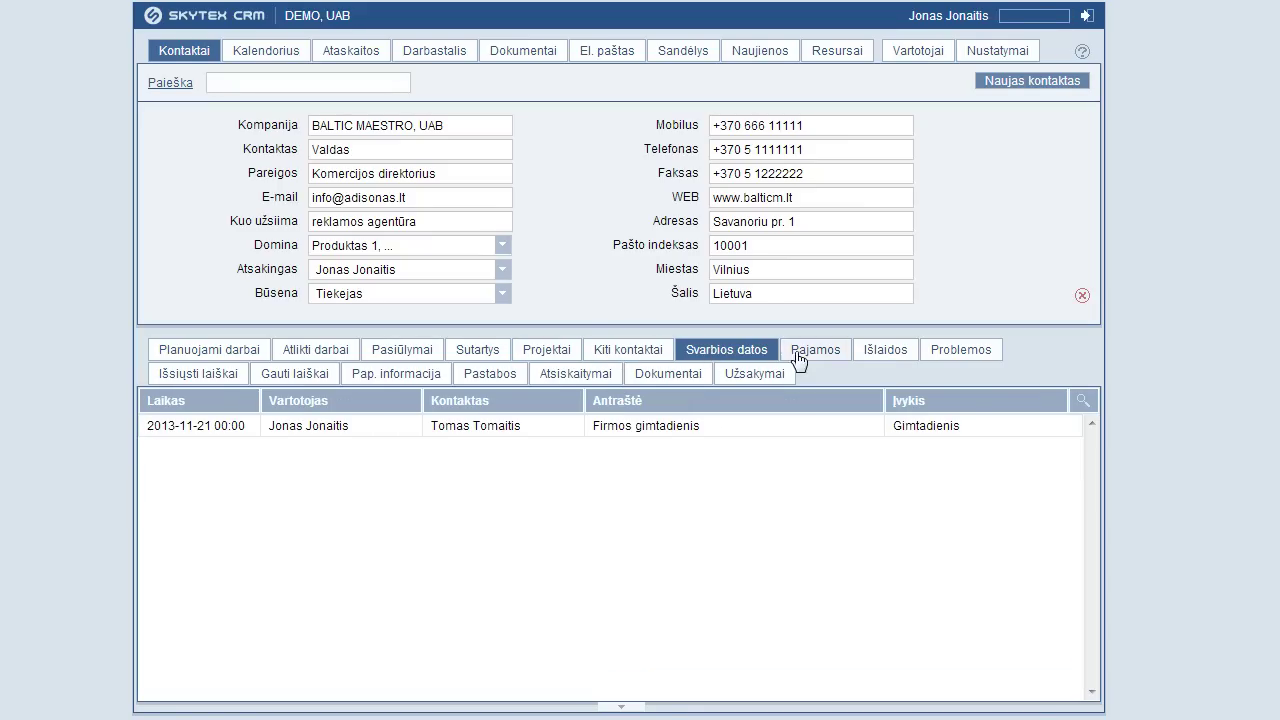
{"action": "left_click", "coordinate": [866, 355]}
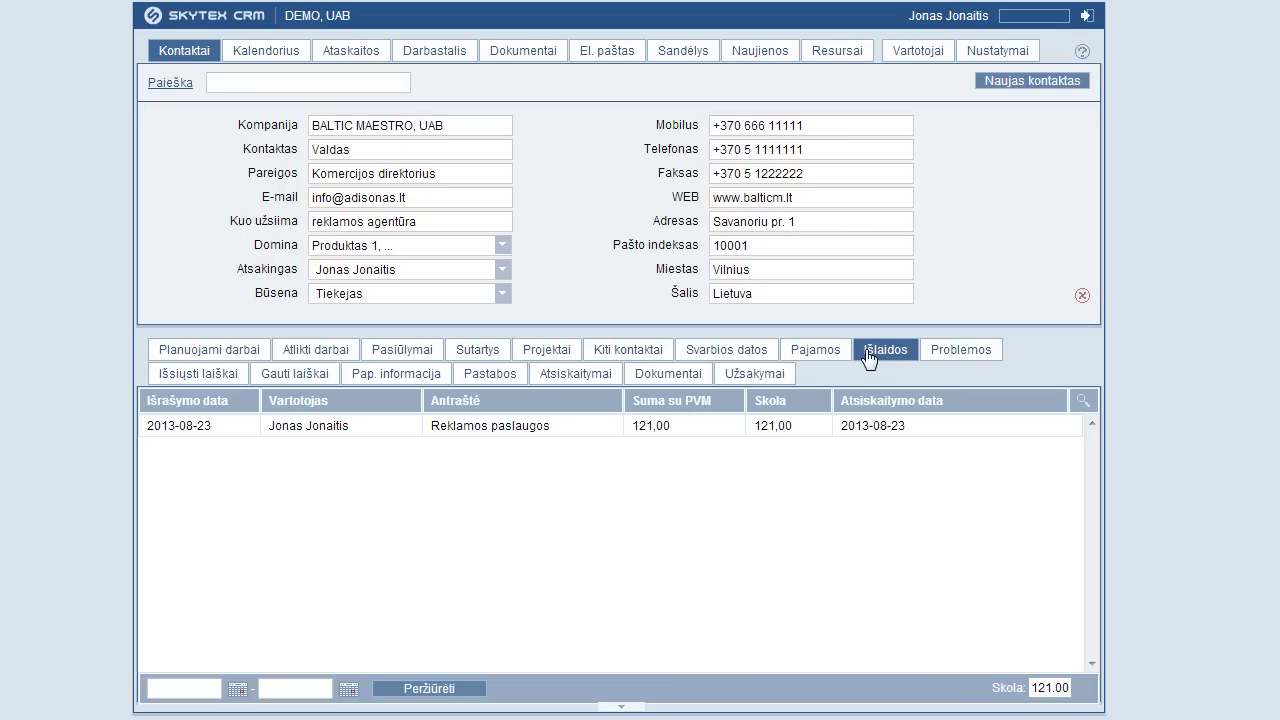
{"action": "left_click", "coordinate": [956, 355]}
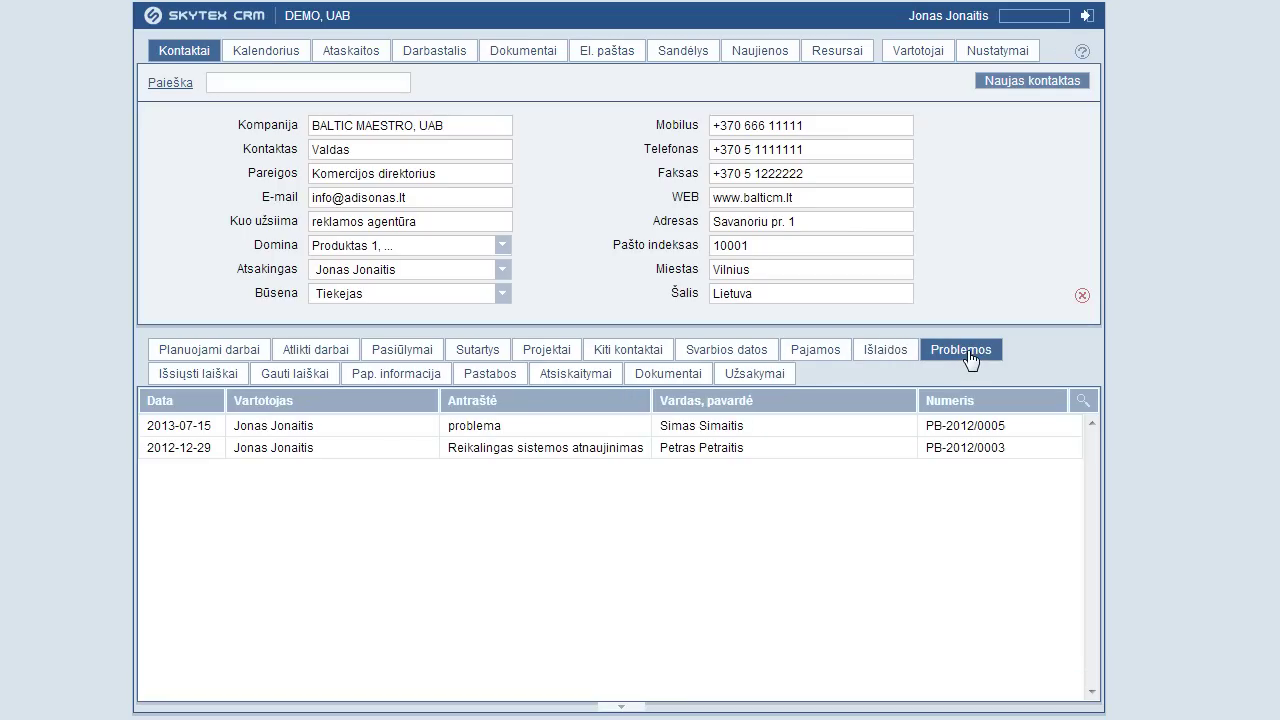
Review the company's sent letters, additional information, notes, documents and orders, and return to its planned work
{"action": "left_click", "coordinate": [200, 377]}
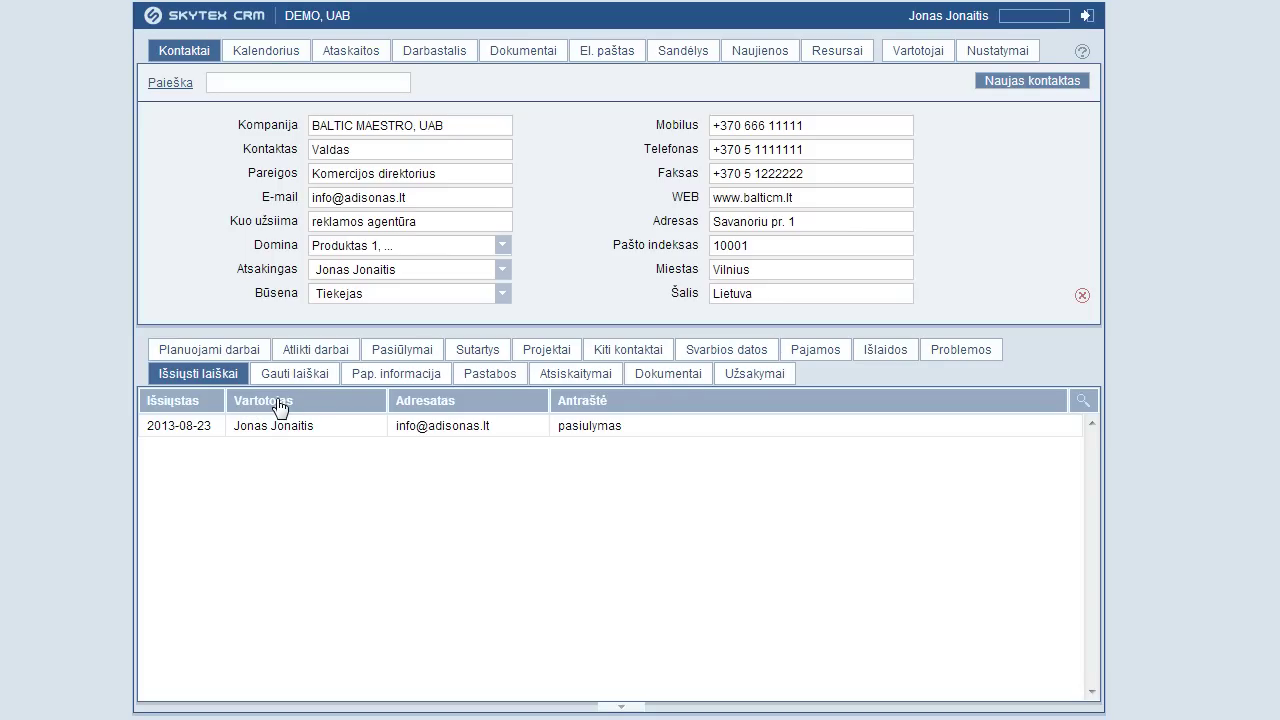
{"action": "left_click", "coordinate": [188, 400]}
{"action": "left_click", "coordinate": [373, 388]}
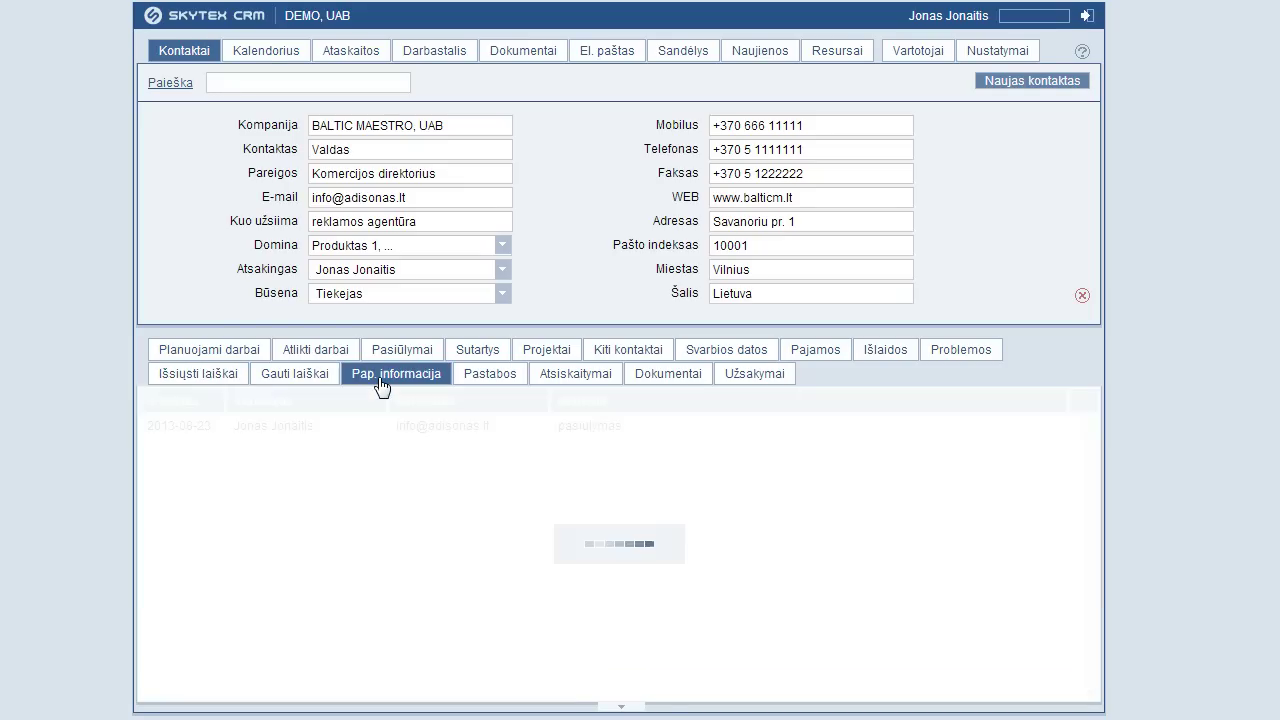
{"action": "left_click", "coordinate": [479, 376]}
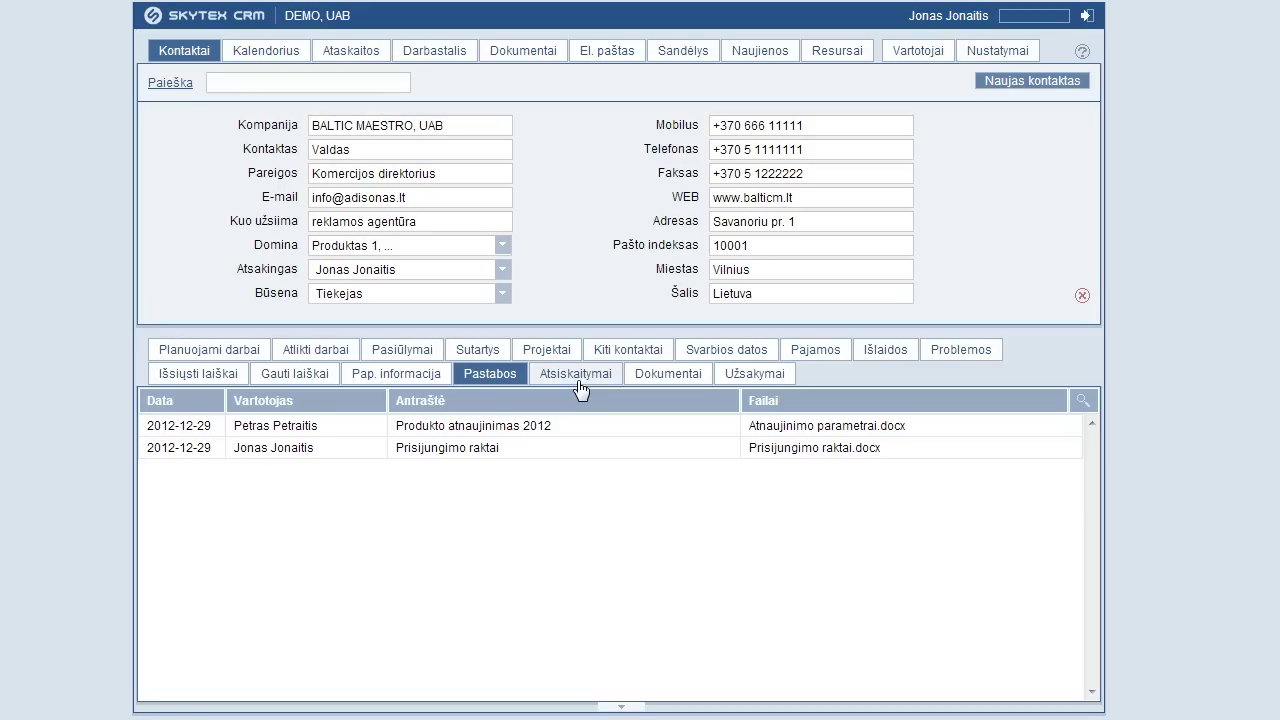
{"action": "left_click", "coordinate": [664, 388]}
{"action": "left_click", "coordinate": [754, 381]}
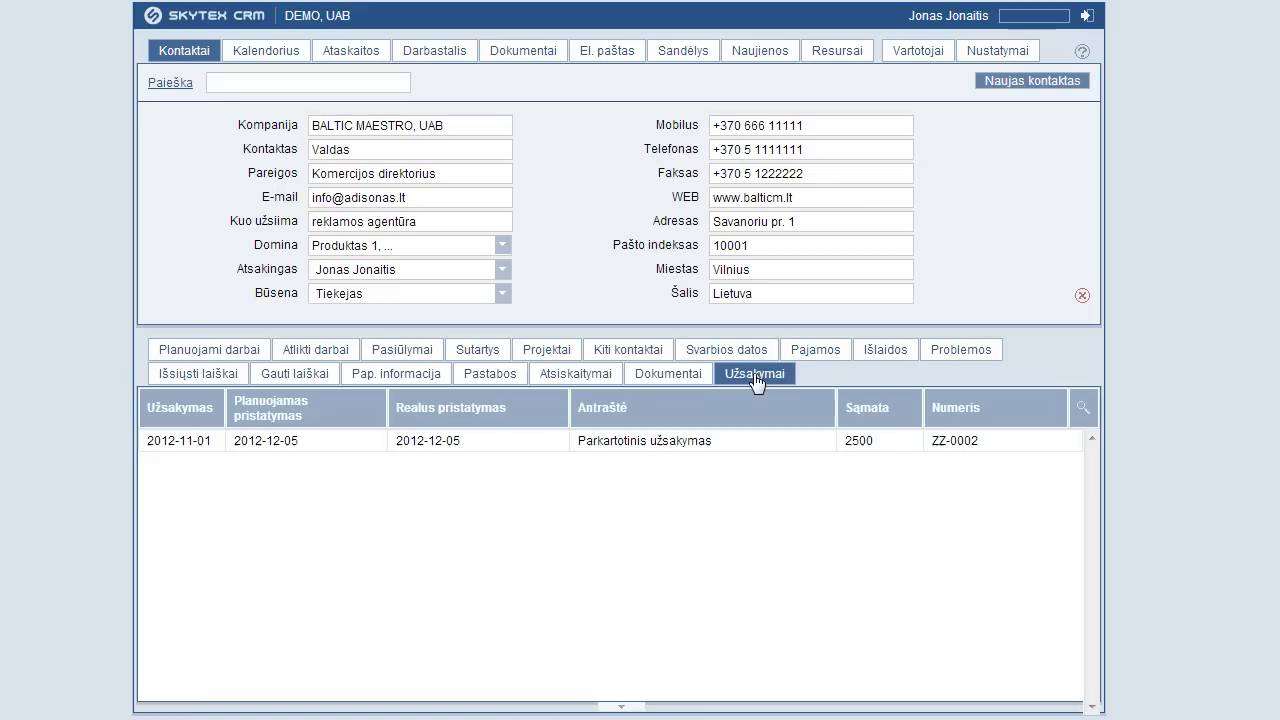
{"action": "left_click", "coordinate": [211, 352]}
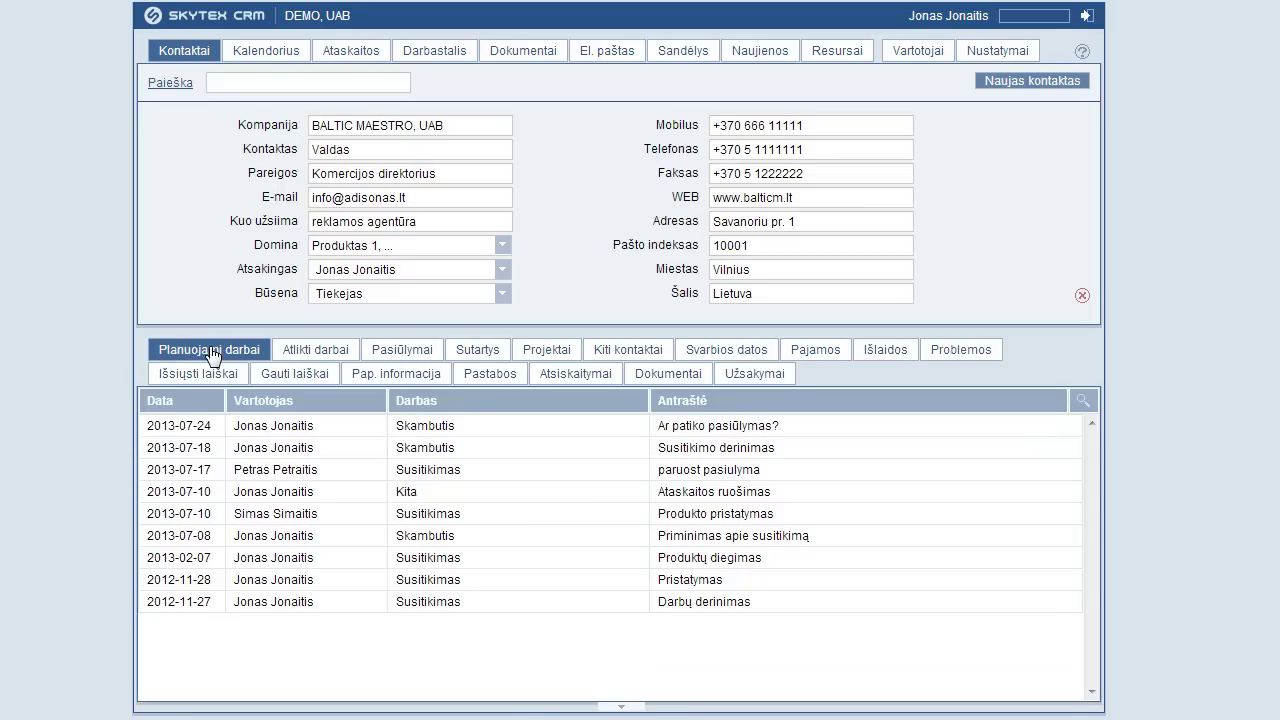
Examine the calendar's planned work by day, week, month, year and as a full list, and return to the day view
{"action": "left_click", "coordinate": [248, 54]}
{"action": "left_click_drag", "start_coordinate": [300, 531], "coordinate": [301, 268]}
{"action": "left_click_drag", "start_coordinate": [893, 198], "coordinate": [891, 247]}
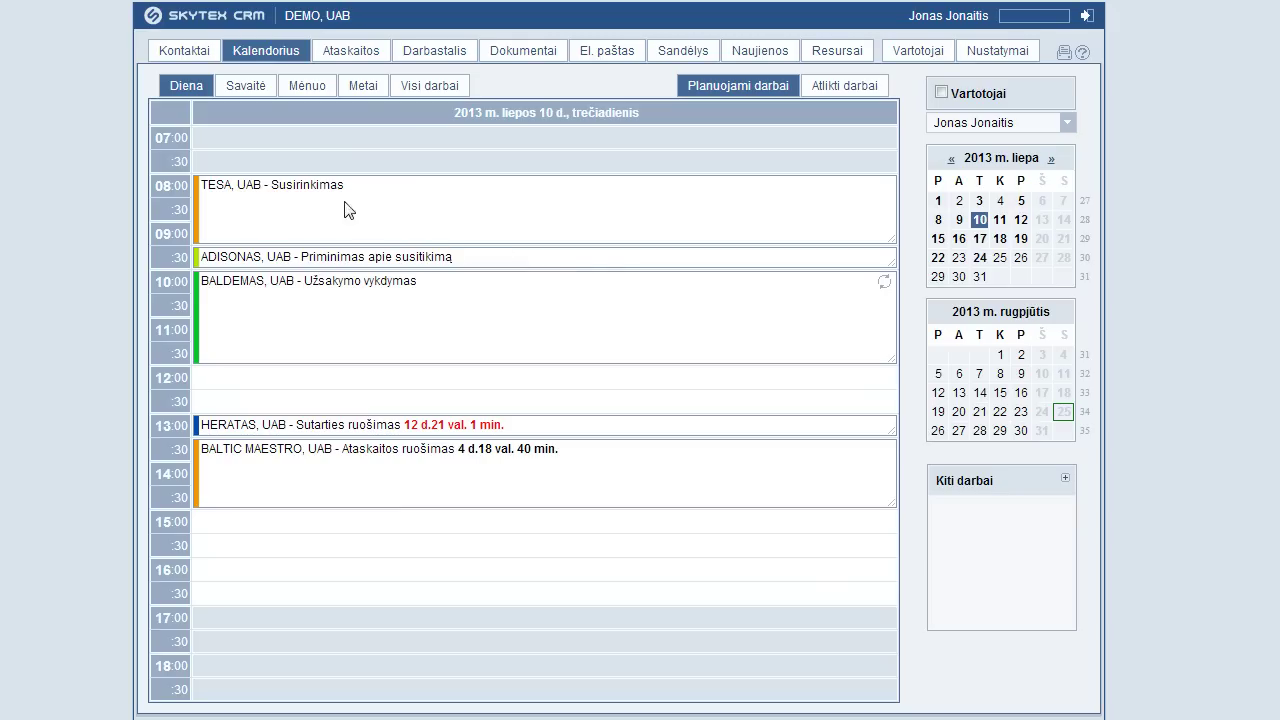
{"action": "left_click", "coordinate": [250, 90]}
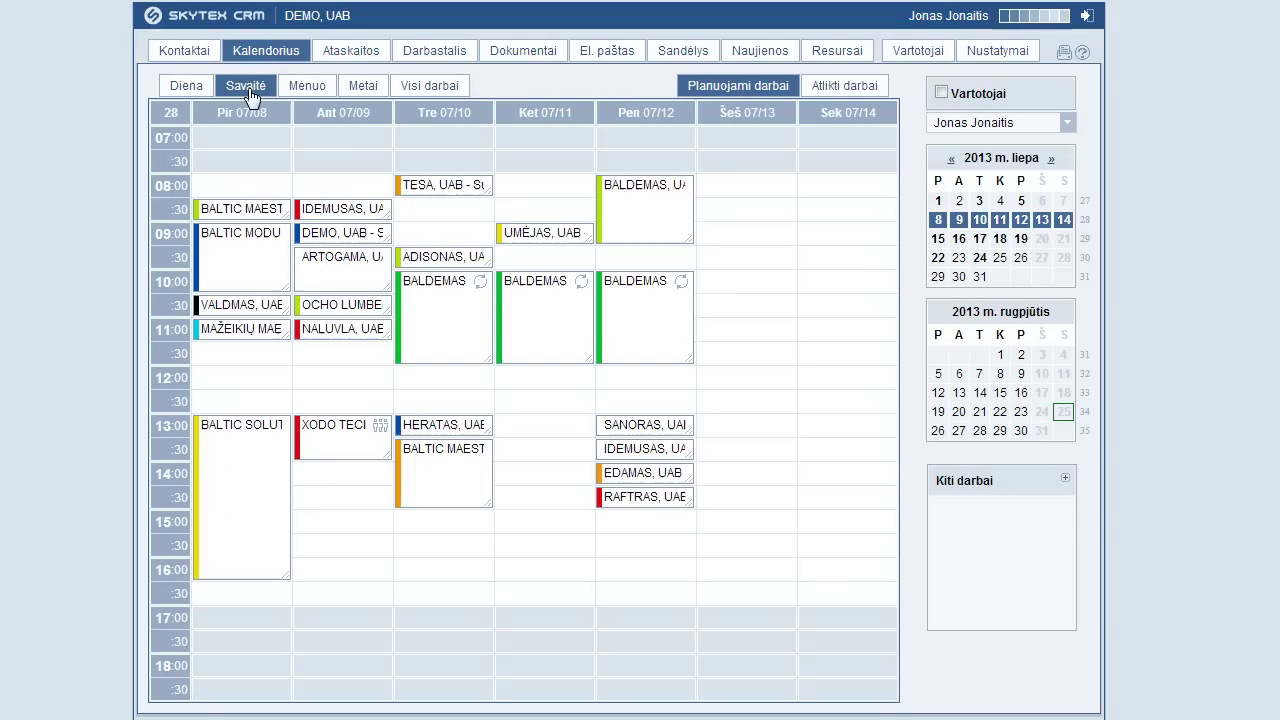
{"action": "left_click", "coordinate": [312, 86]}
{"action": "left_click", "coordinate": [358, 90]}
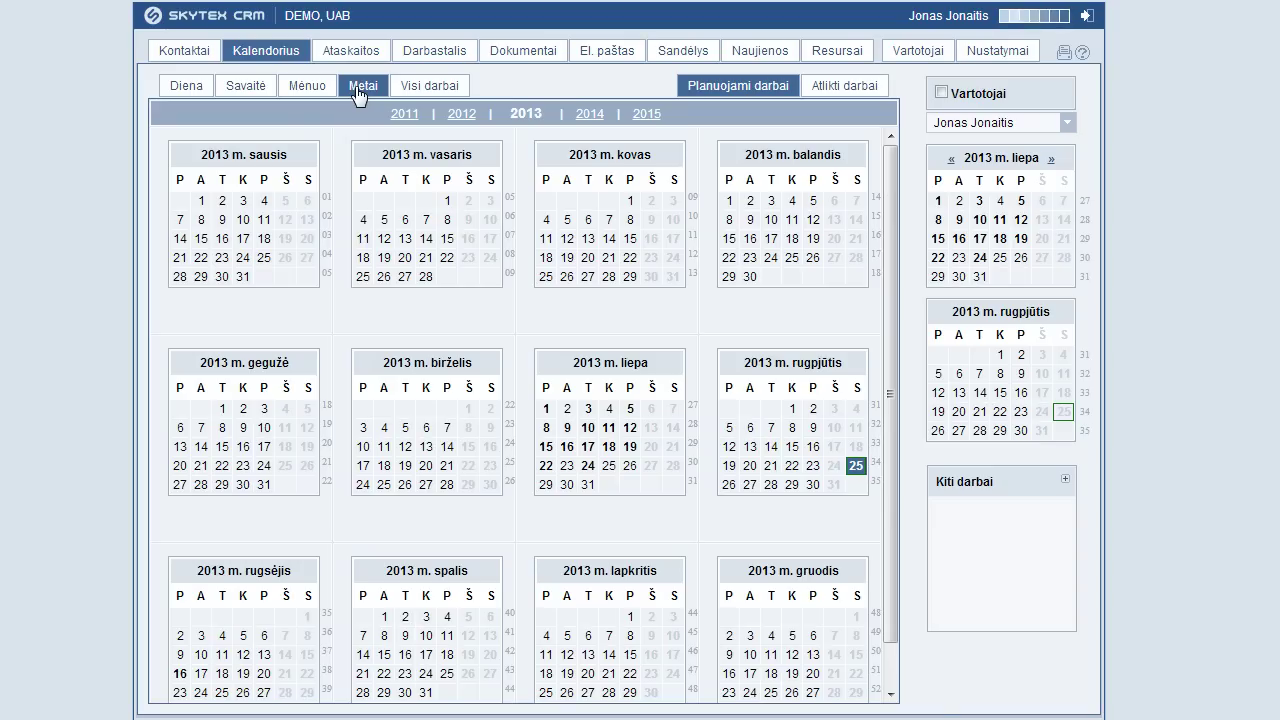
{"action": "left_click", "coordinate": [449, 90]}
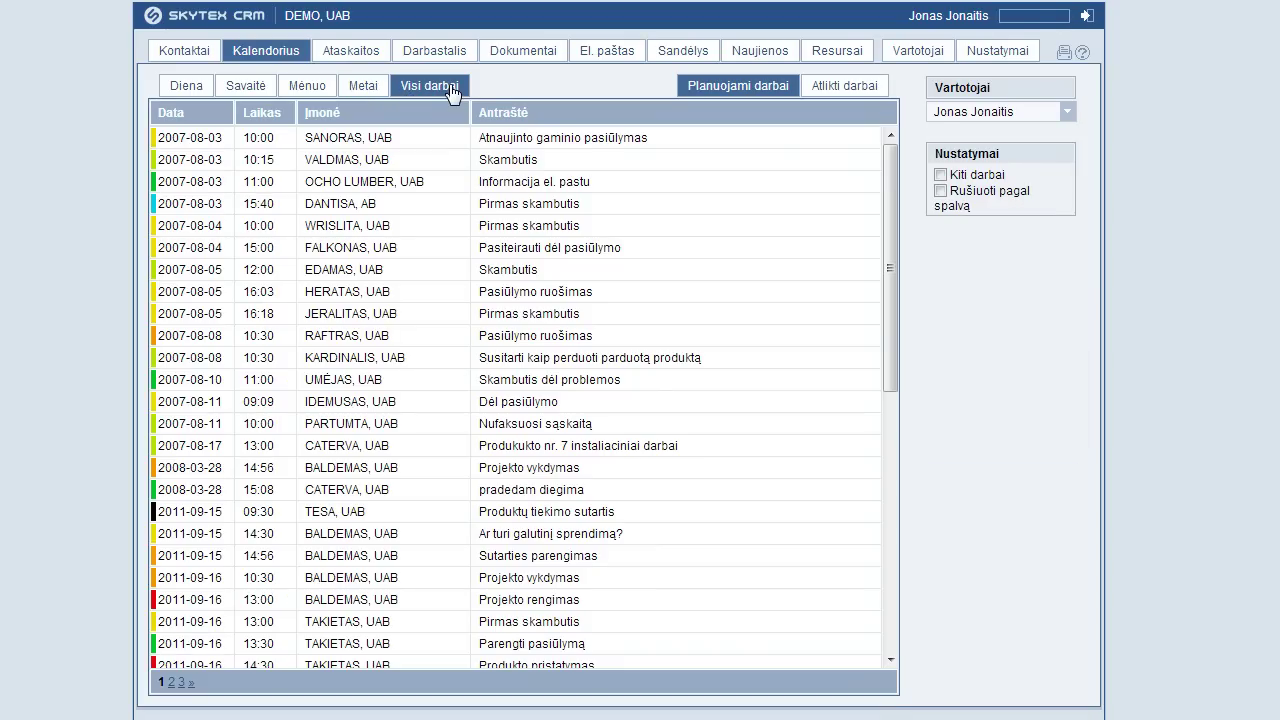
{"action": "left_click", "coordinate": [187, 88]}
View the day calendars of two other users and return to the original user's calendar
{"action": "left_click", "coordinate": [956, 124]}
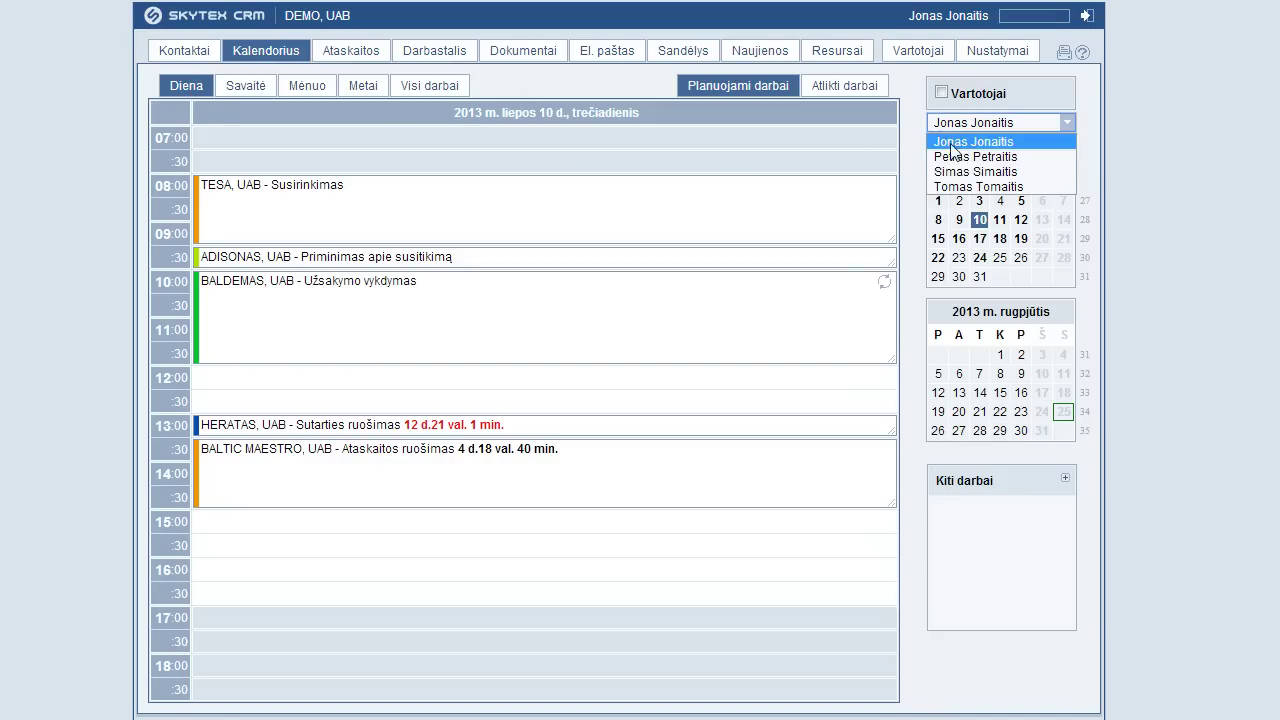
{"action": "left_click", "coordinate": [958, 151]}
{"action": "left_click", "coordinate": [958, 124]}
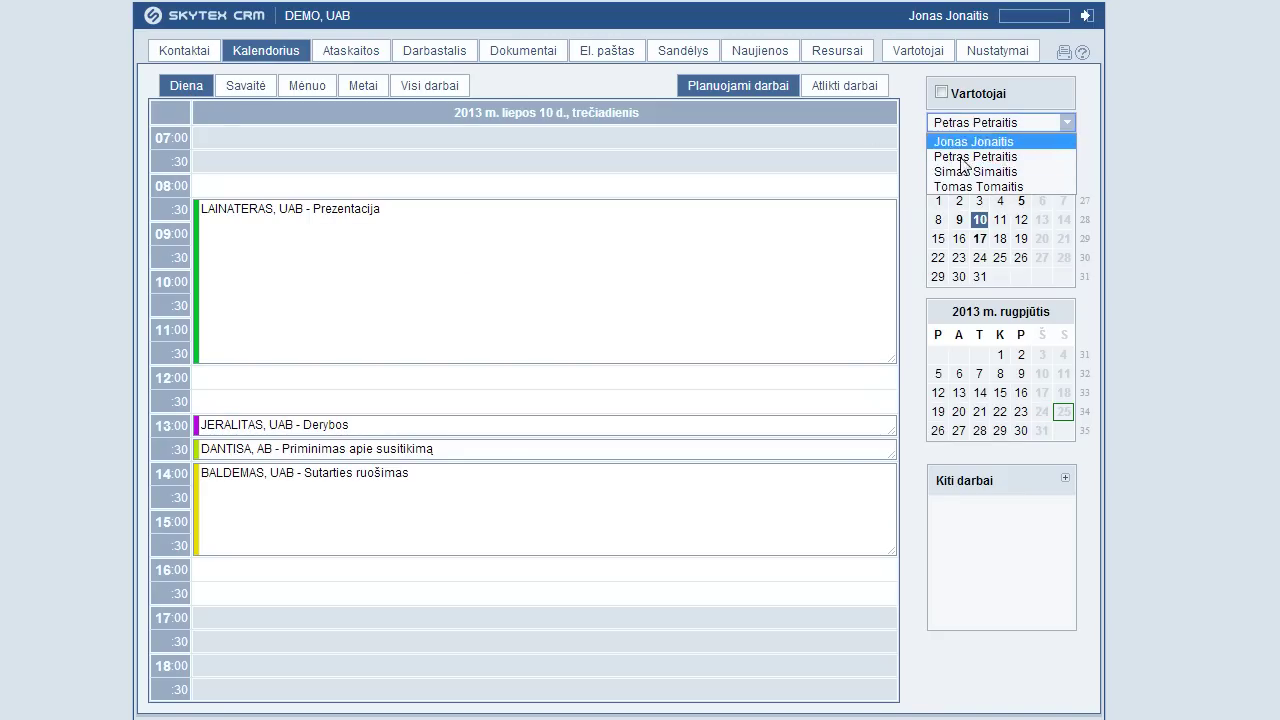
{"action": "left_click", "coordinate": [960, 171]}
{"action": "left_click", "coordinate": [959, 124]}
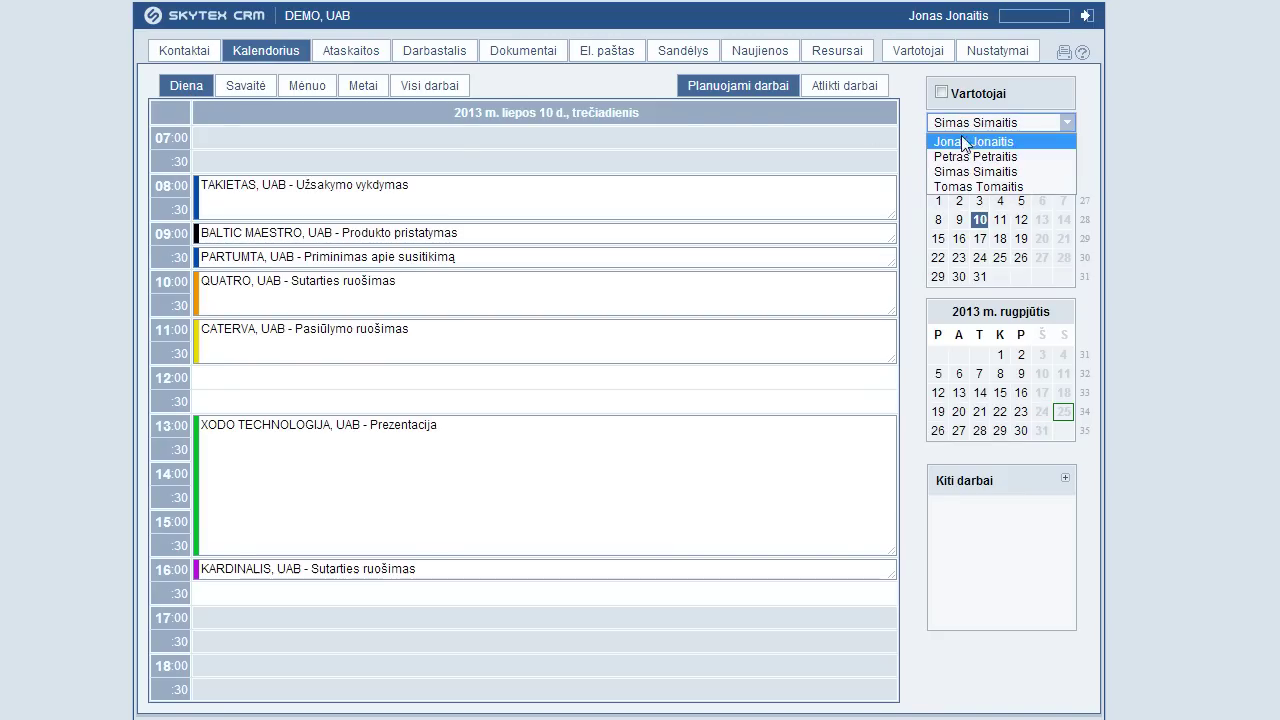
{"action": "left_click", "coordinate": [963, 148]}
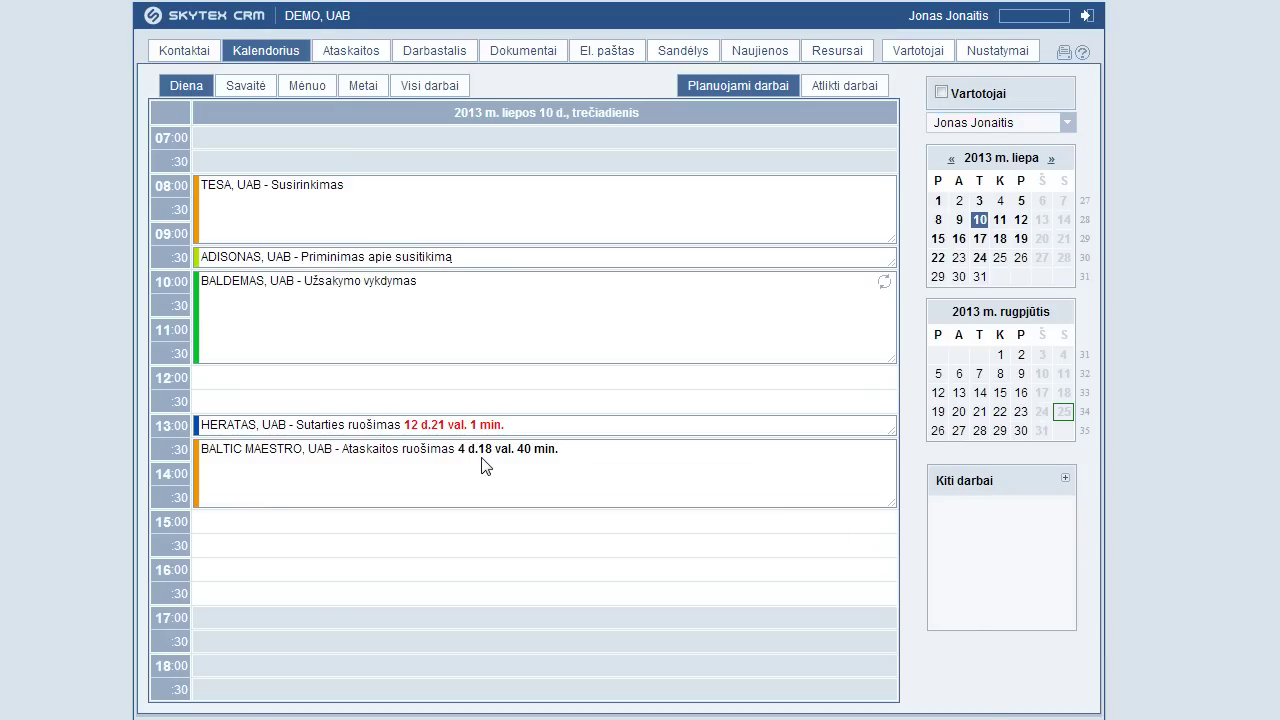
Open the BALTIC MAESTRO, UAB task "Ataskaitos ruošimas" and examine its description, work type and project choices
{"action": "left_click", "coordinate": [484, 460]}
{"action": "left_click", "coordinate": [510, 366]}
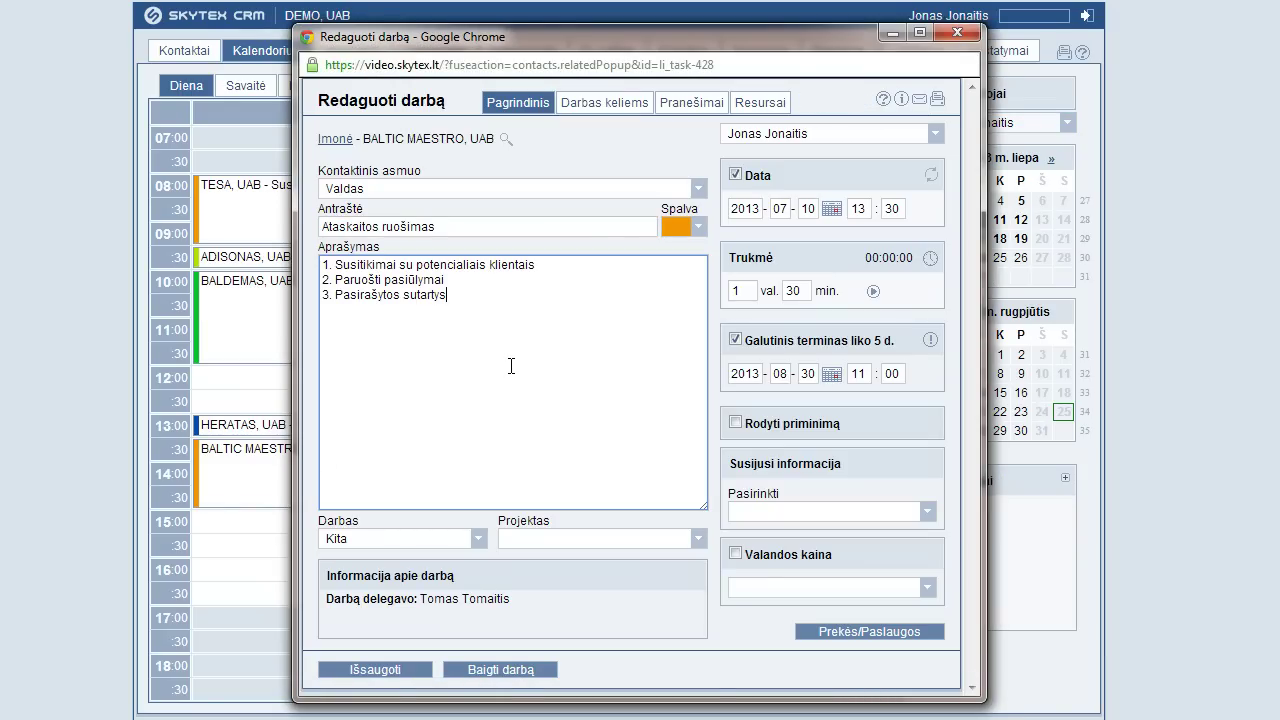
{"action": "left_click", "coordinate": [476, 545]}
{"action": "left_click", "coordinate": [476, 542]}
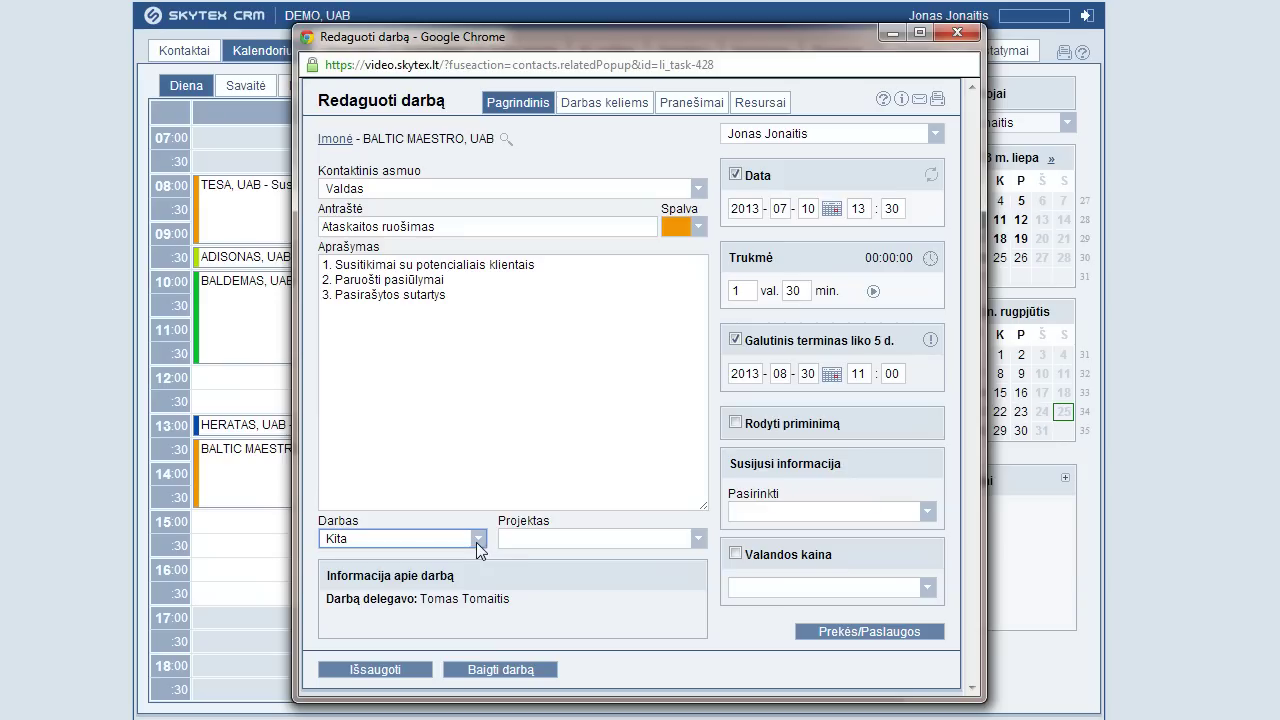
{"action": "left_click", "coordinate": [521, 537]}
{"action": "left_click", "coordinate": [521, 537]}
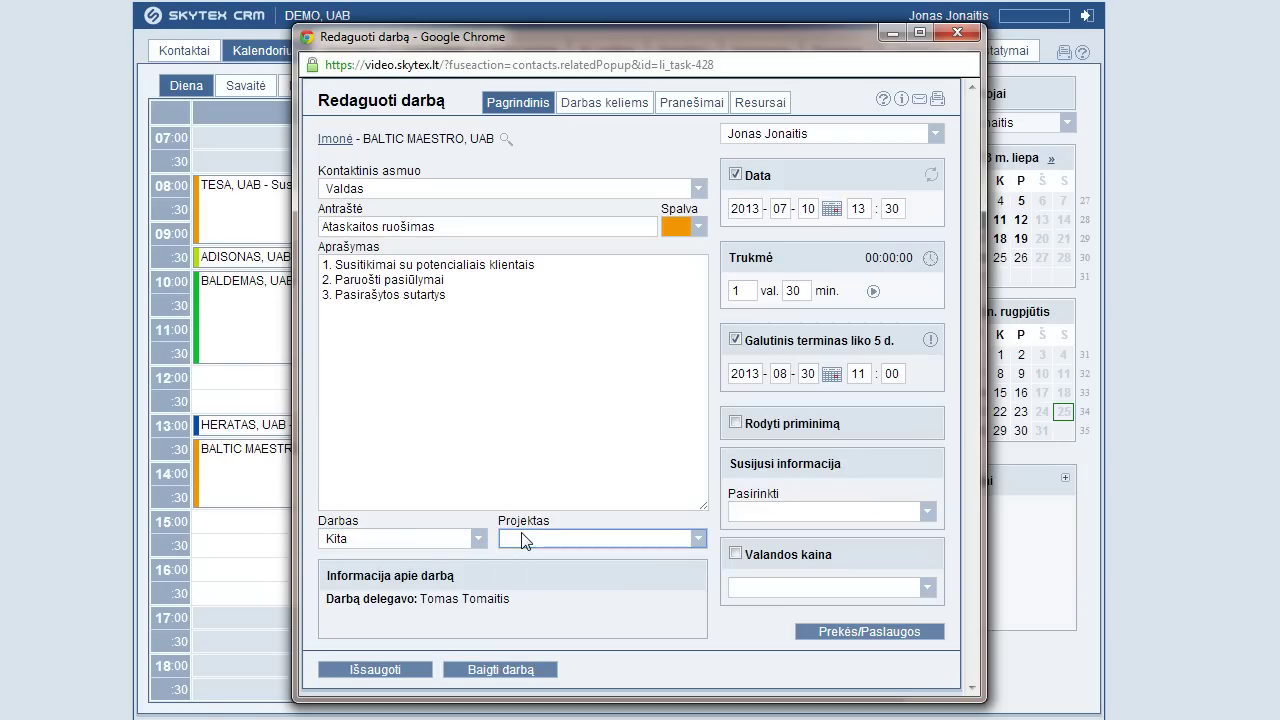
Try reassigning the task to another user with e-mail notification, and restore the original assignee
{"action": "left_click", "coordinate": [781, 136]}
{"action": "left_click", "coordinate": [781, 160]}
{"action": "left_click", "coordinate": [736, 175]}
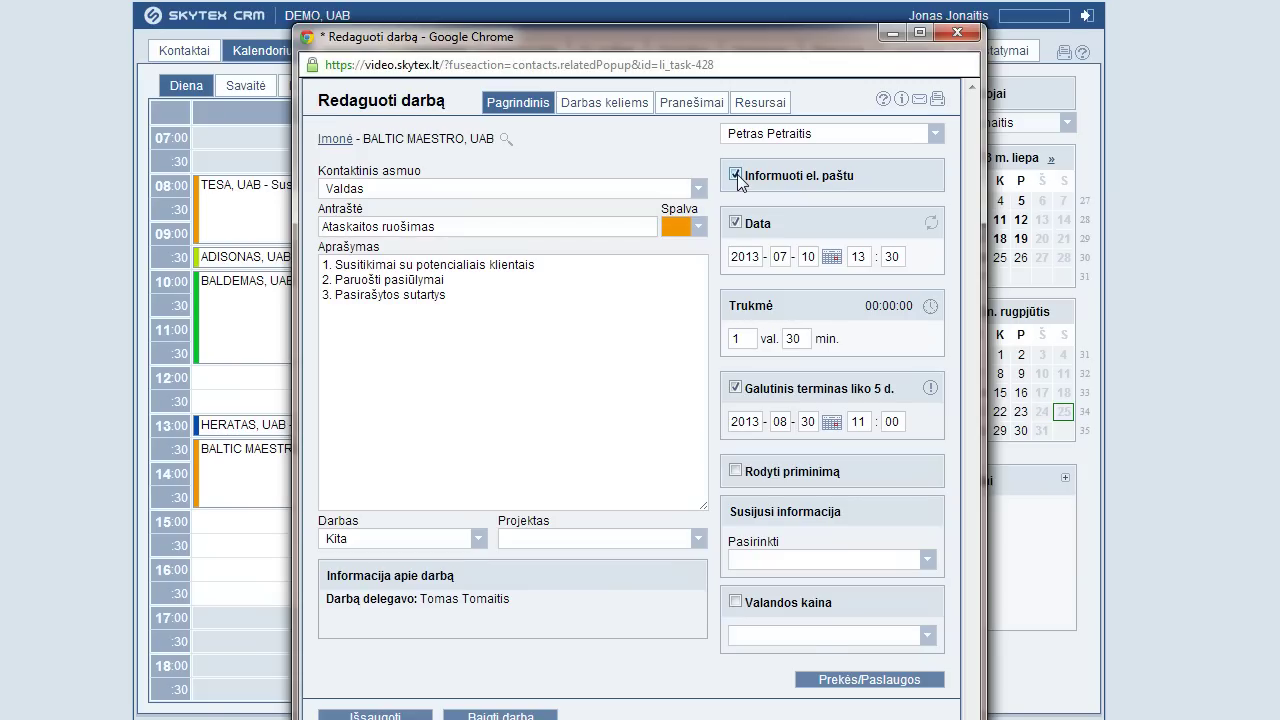
{"action": "left_click", "coordinate": [758, 138]}
{"action": "left_click", "coordinate": [760, 149]}
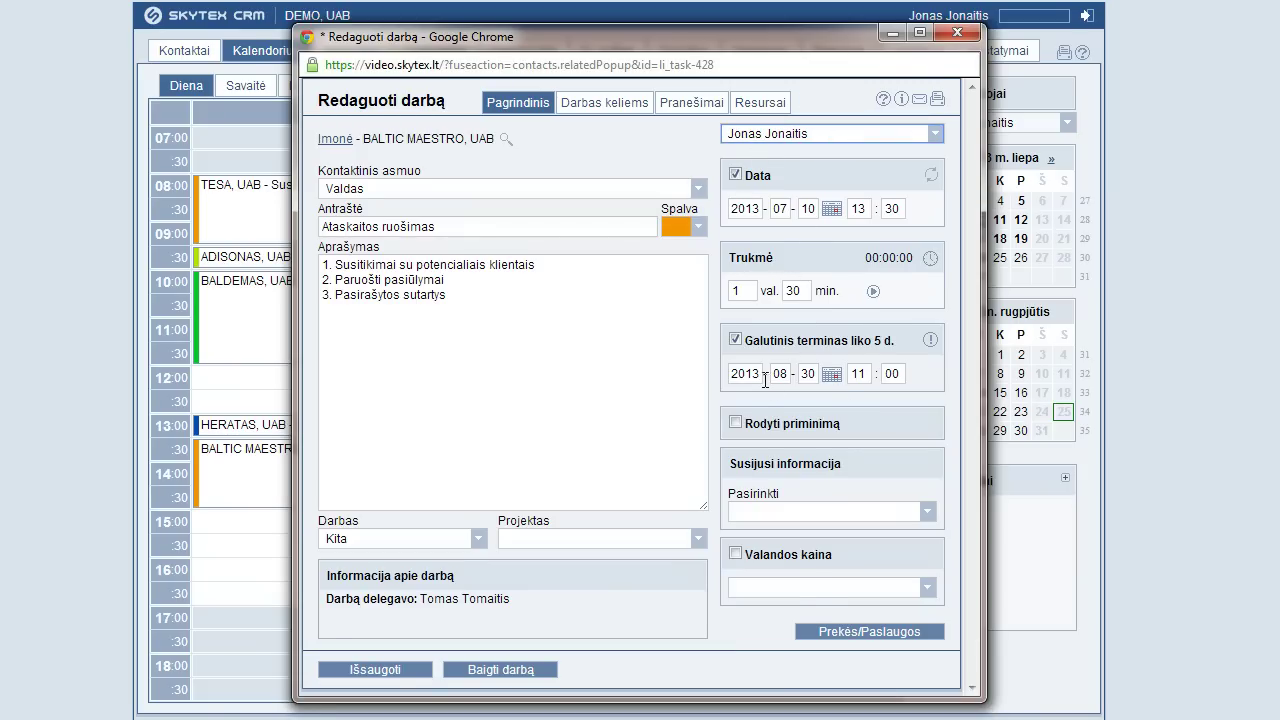
Try enabling a task reminder 30 minutes before the work, and switch the reminder off again
{"action": "left_click", "coordinate": [757, 424]}
{"action": "left_click", "coordinate": [762, 457]}
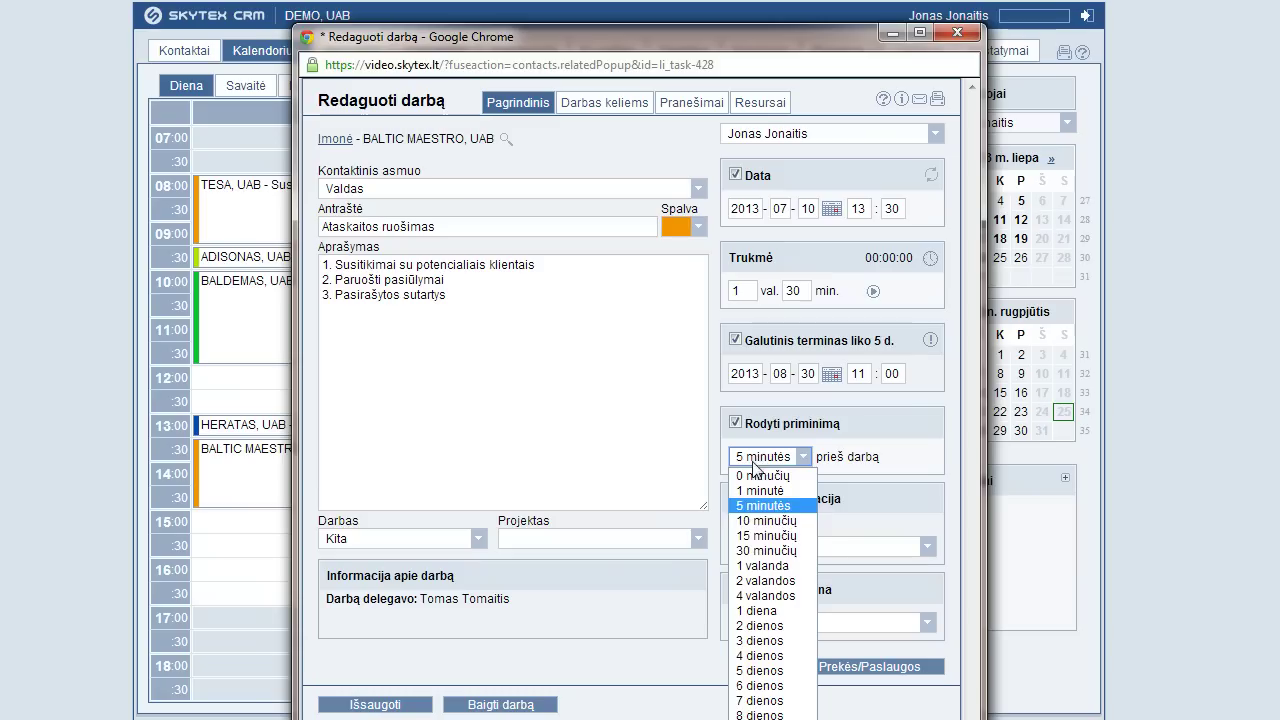
{"action": "left_click", "coordinate": [752, 551]}
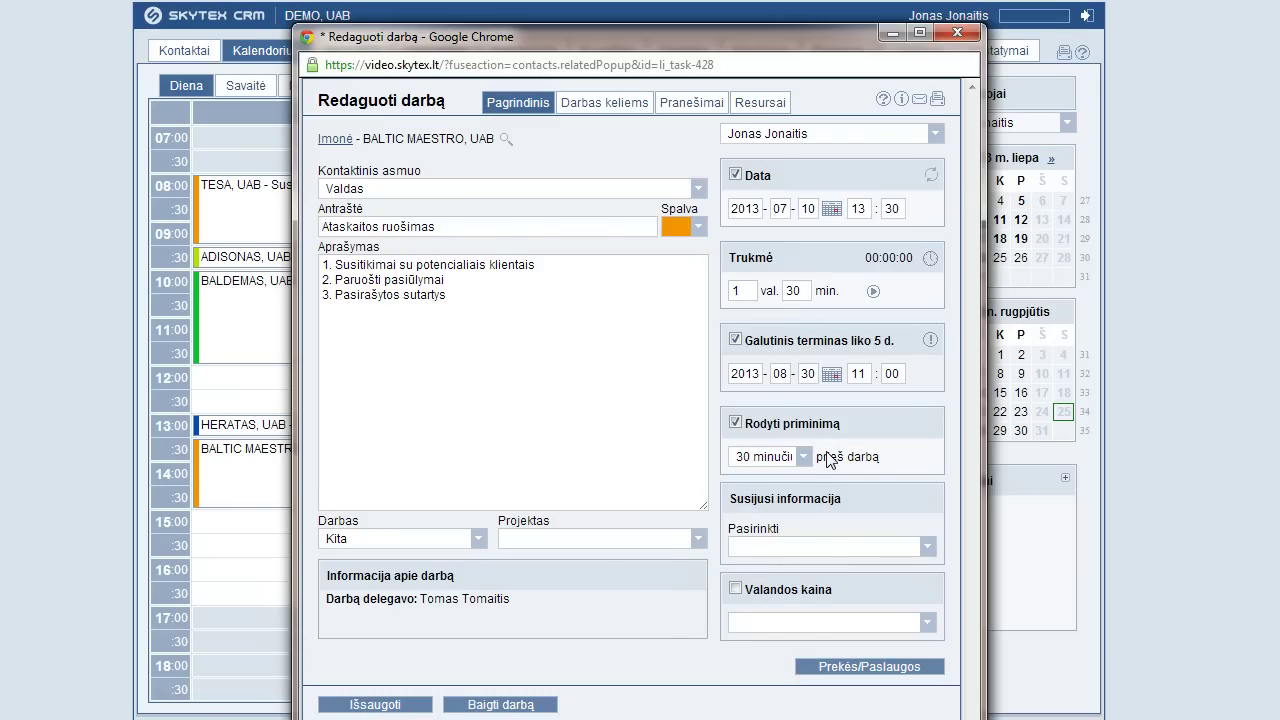
{"action": "left_click", "coordinate": [736, 423]}
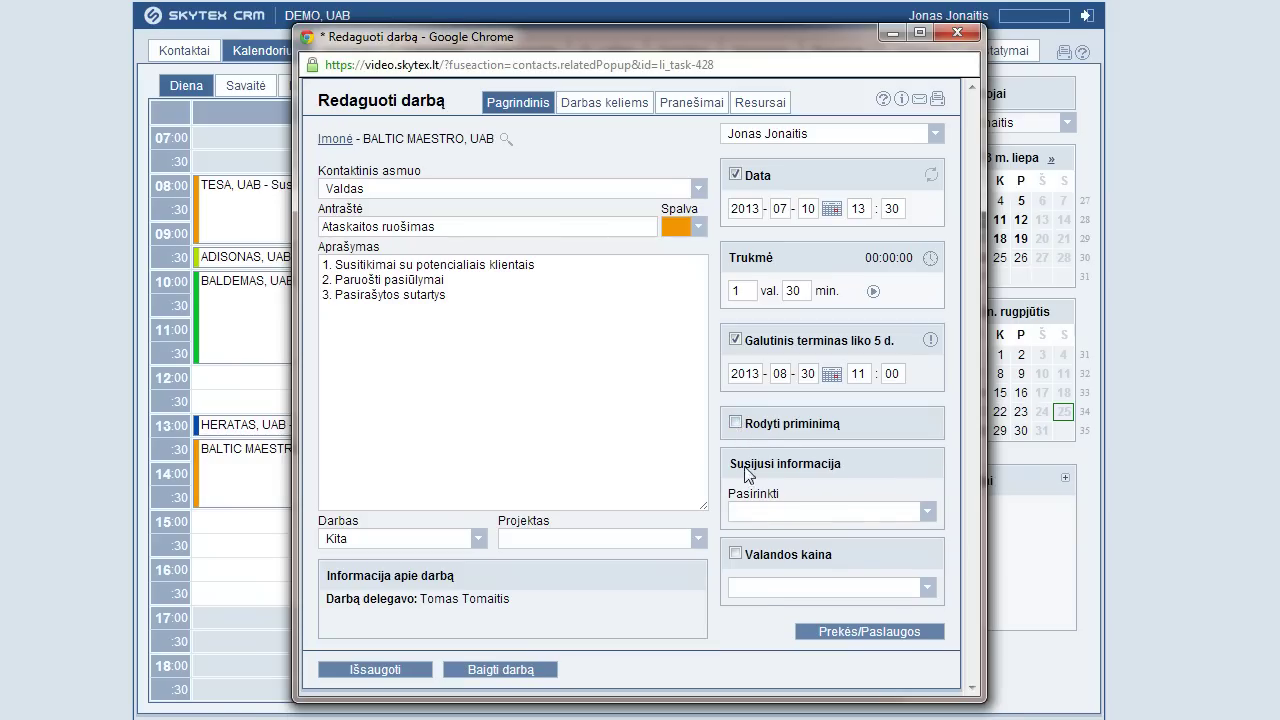
Try setting the task's hourly price to 100, clear it again, and toggle the hourly price option on and off
{"action": "left_click", "coordinate": [765, 591]}
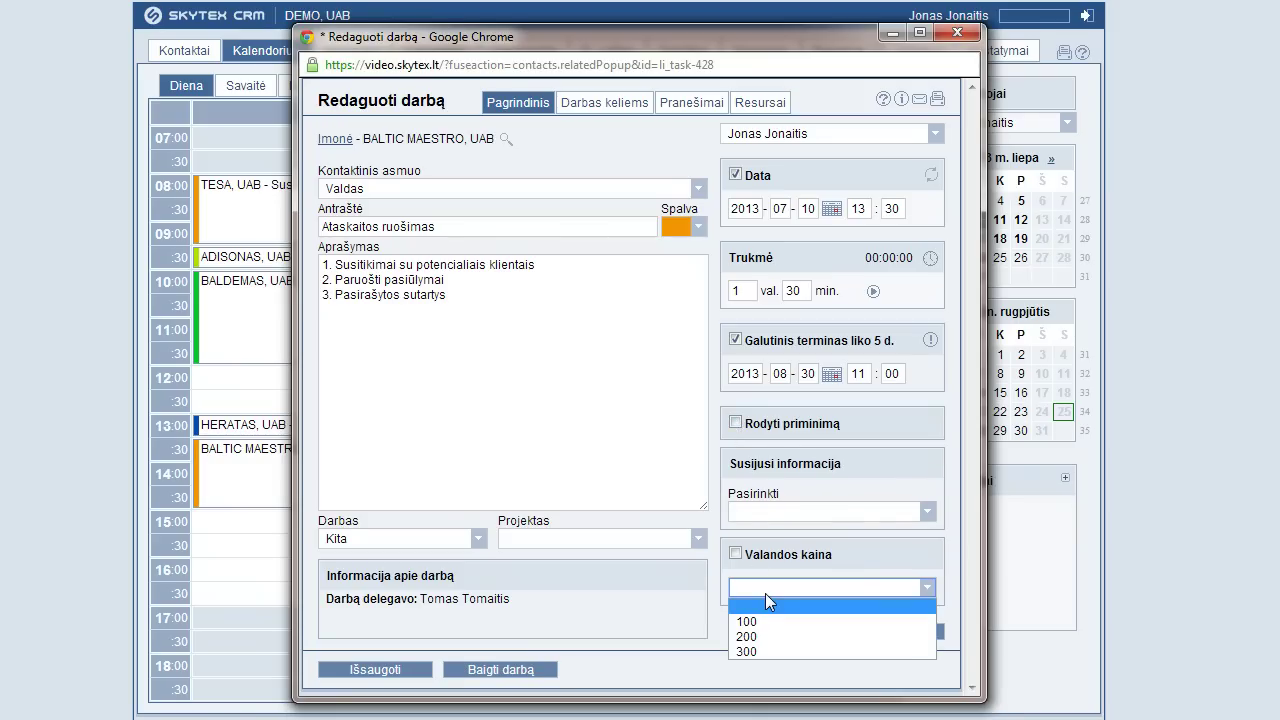
{"action": "left_click", "coordinate": [763, 622]}
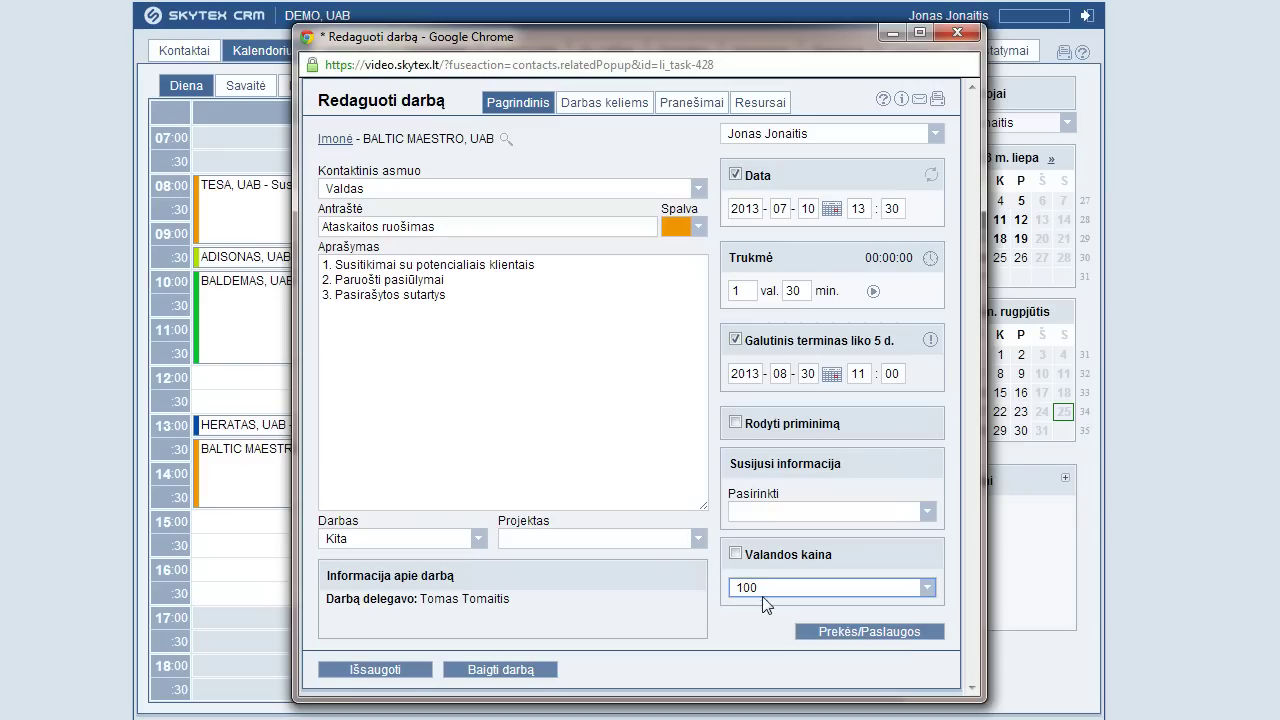
{"action": "left_click", "coordinate": [763, 594]}
{"action": "left_click", "coordinate": [763, 603]}
{"action": "left_click", "coordinate": [735, 553]}
{"action": "left_click", "coordinate": [735, 553]}
Review the task's multi-user, notification and resource options, briefly toggling the completion notification, and save the task
{"action": "left_click", "coordinate": [620, 104]}
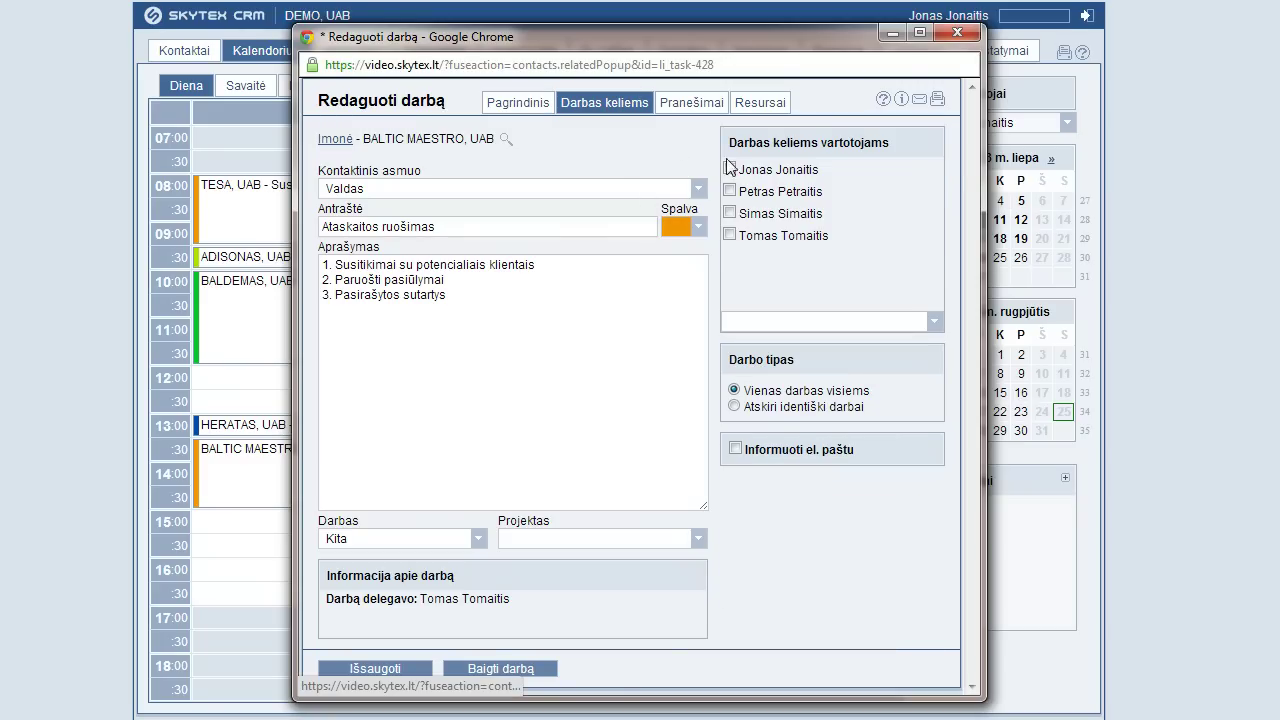
{"action": "left_click", "coordinate": [689, 104]}
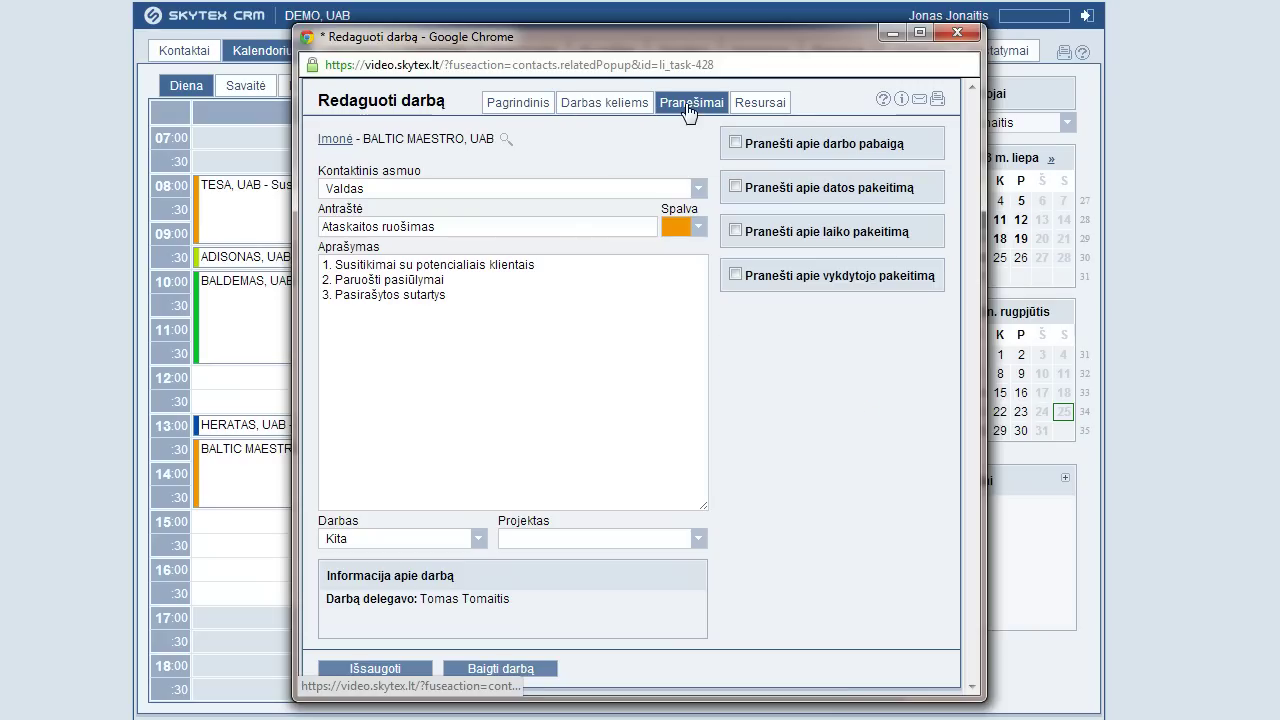
{"action": "left_click", "coordinate": [737, 144]}
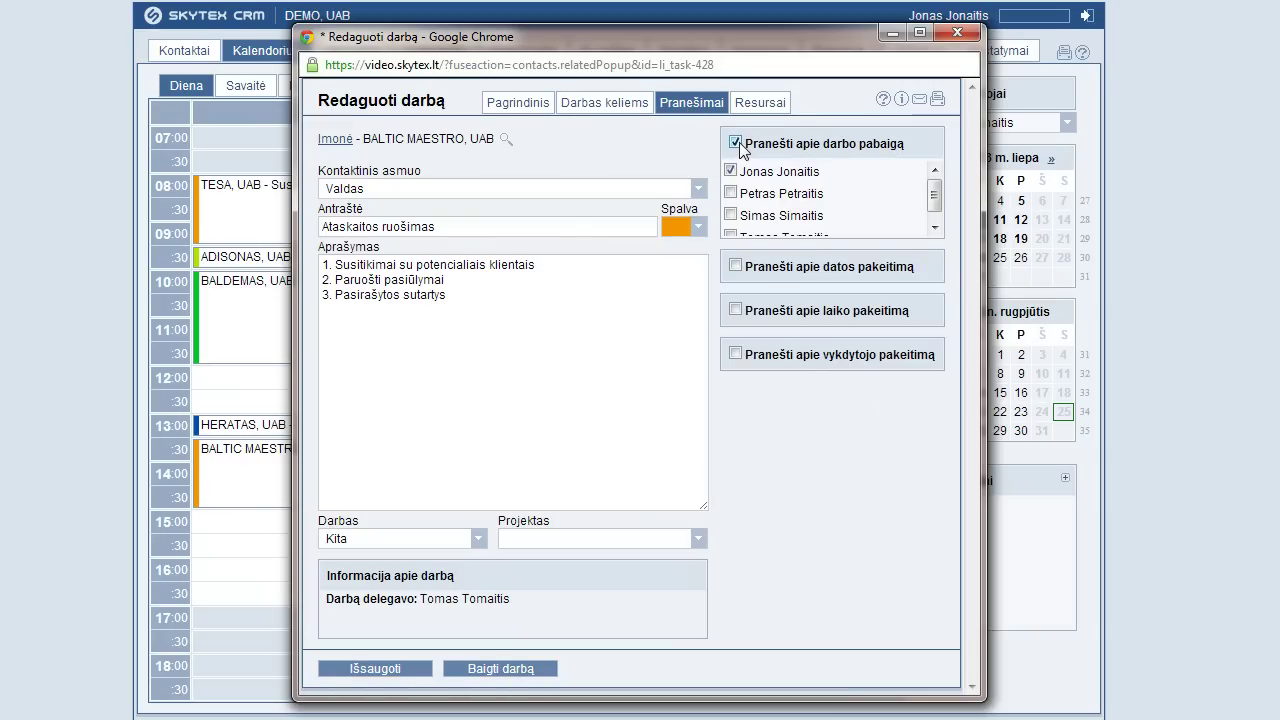
{"action": "left_click", "coordinate": [737, 144]}
{"action": "left_click", "coordinate": [760, 104]}
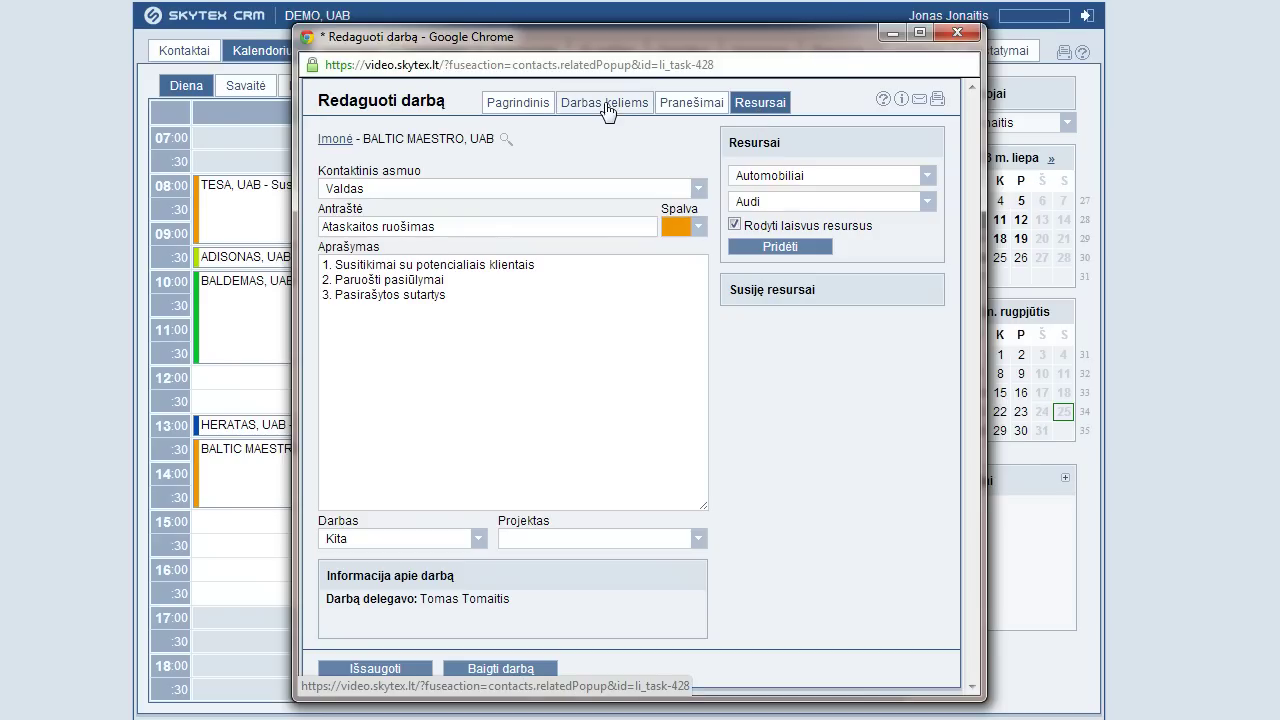
{"action": "left_click", "coordinate": [543, 104]}
{"action": "left_click", "coordinate": [382, 675]}
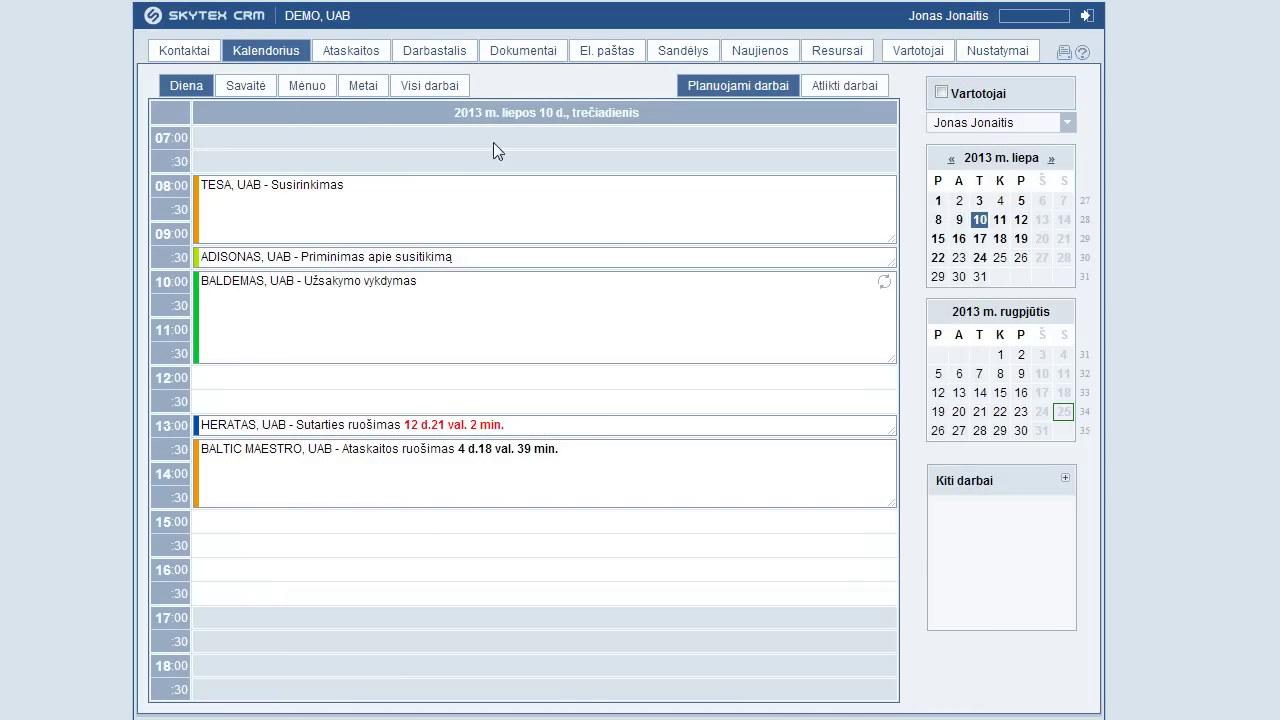
Search the CRM's documents for "sutartis" across all locations
{"action": "left_click", "coordinate": [503, 52]}
{"action": "left_click", "coordinate": [491, 95]}
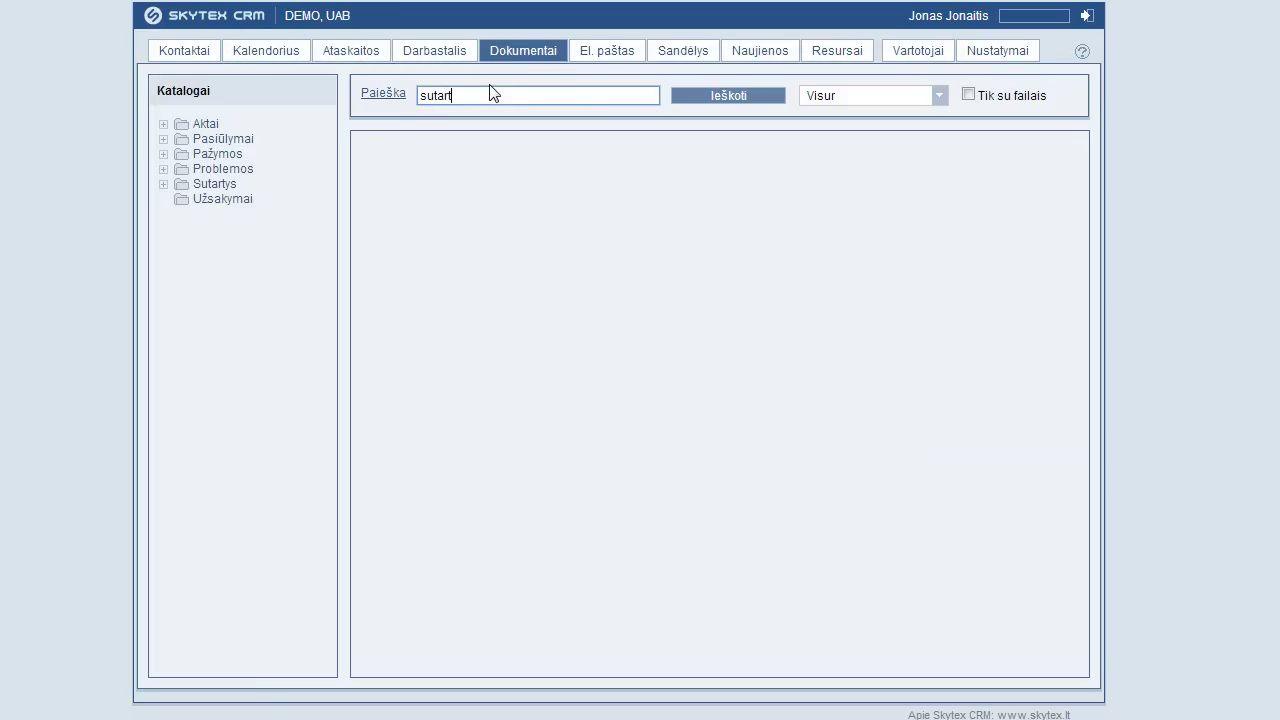
{"action": "left_click", "coordinate": [692, 102]}
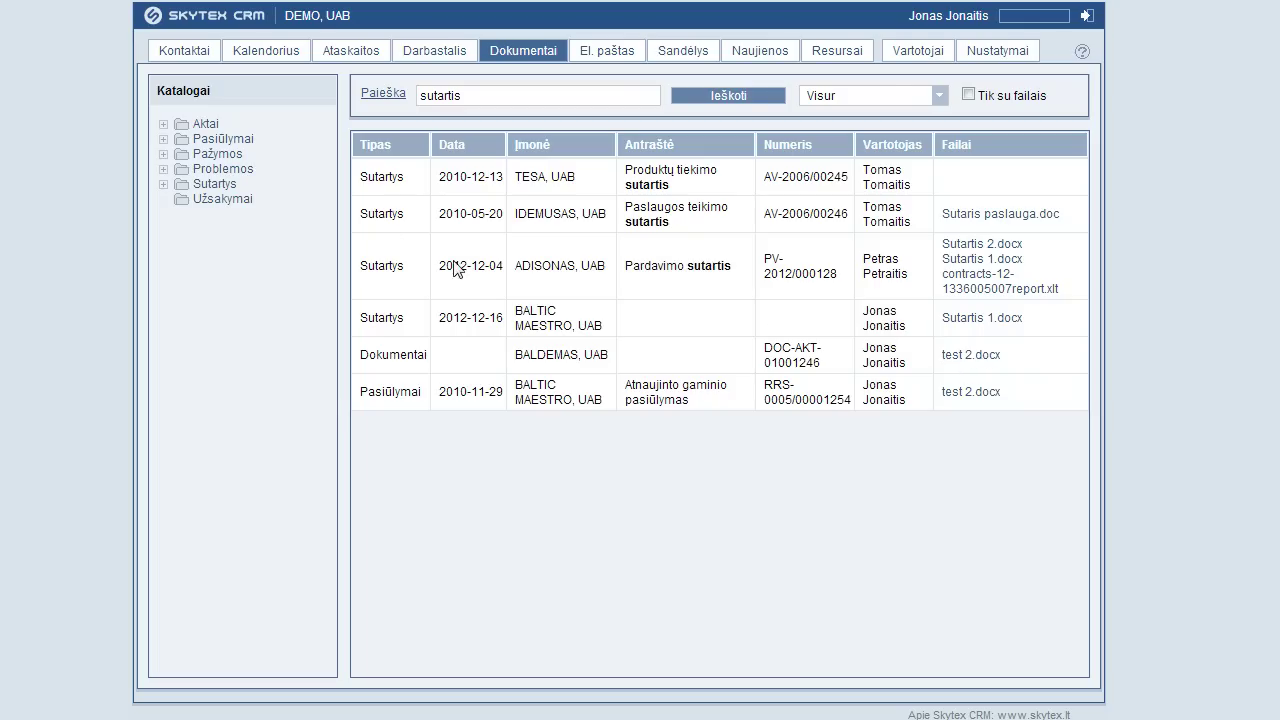
Browse the Pasiūlymai document catalogue and list its 2010 folder
{"action": "left_click", "coordinate": [241, 142]}
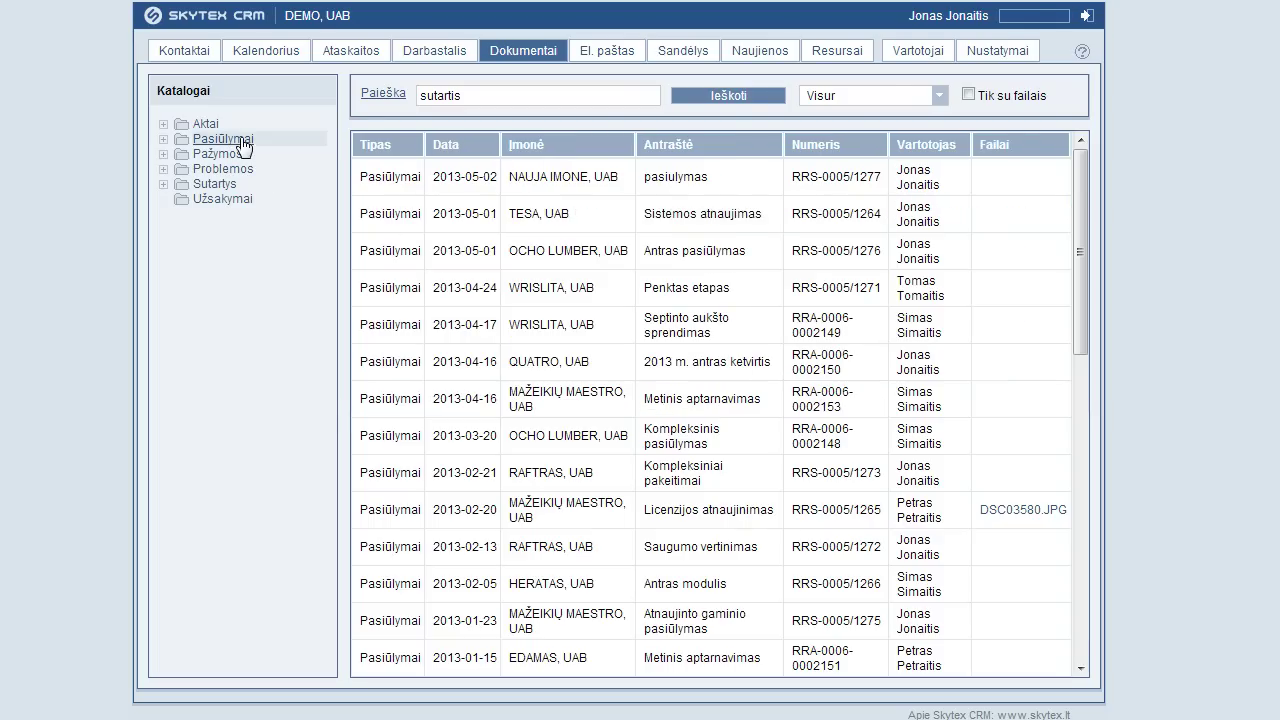
{"action": "left_click", "coordinate": [163, 139]}
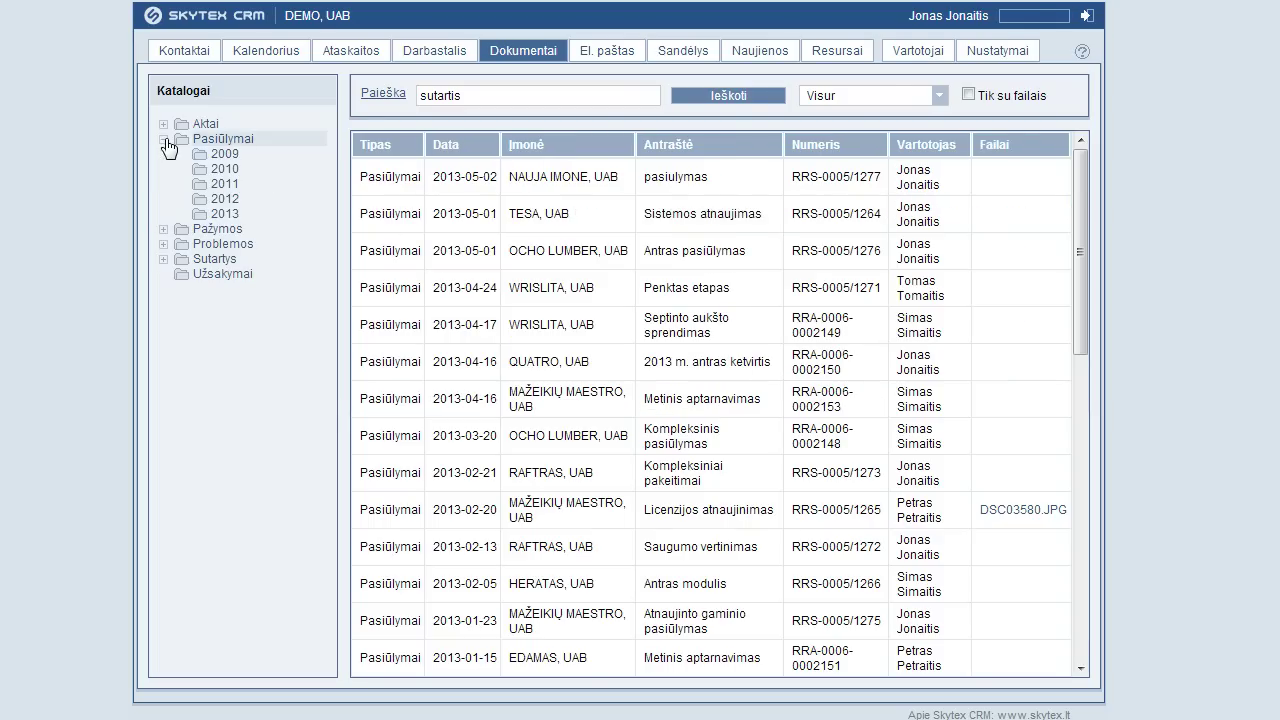
{"action": "left_click", "coordinate": [220, 172]}
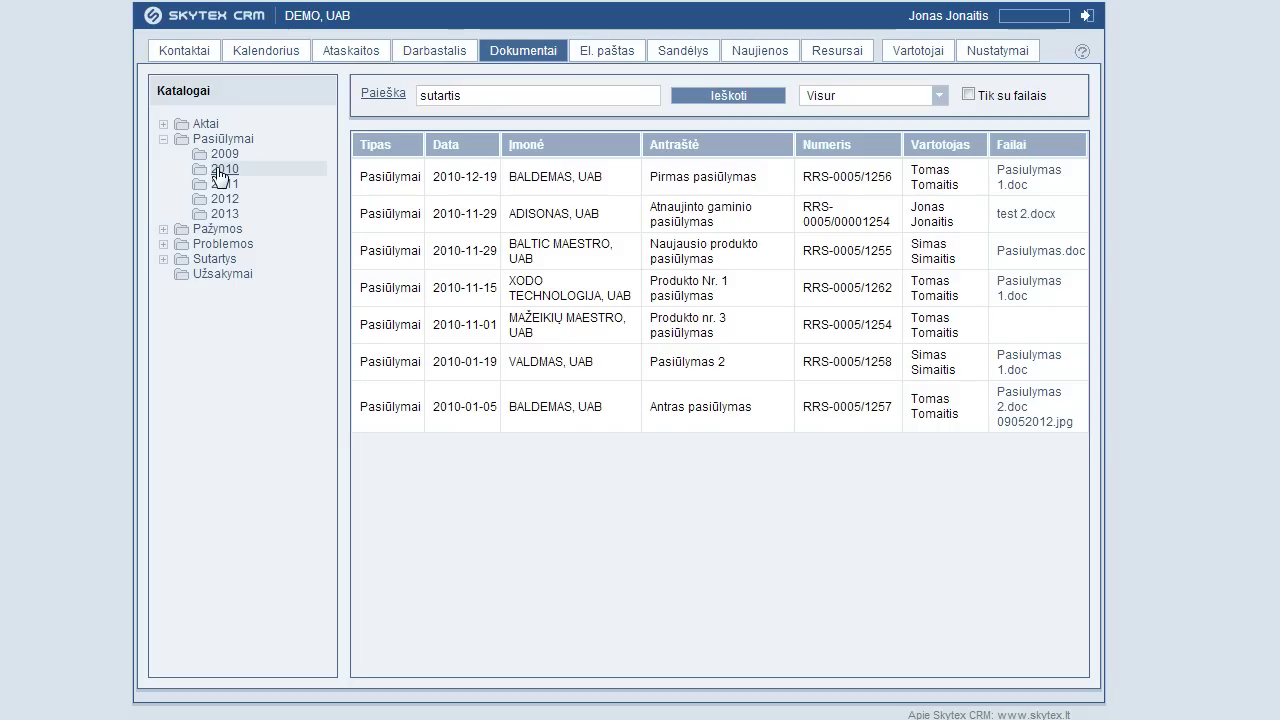
Check the user choices in the e-mail section, and list all goods in the warehouse
{"action": "left_click", "coordinate": [590, 58]}
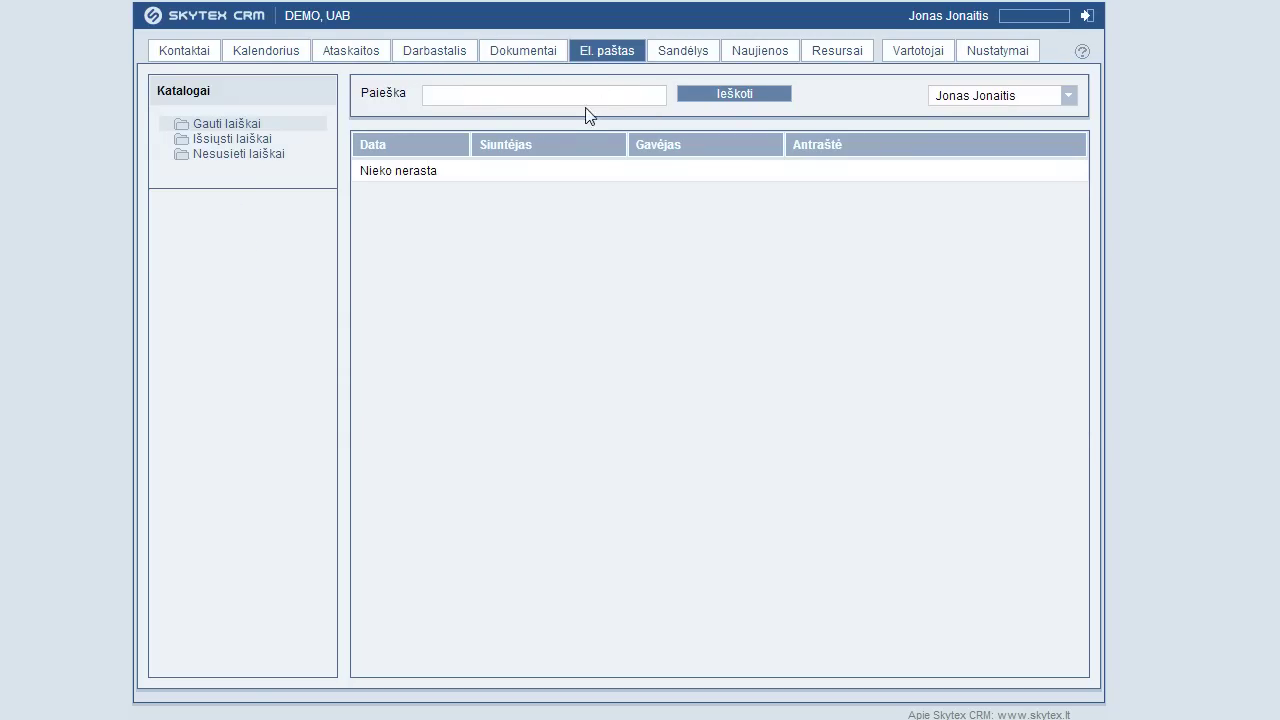
{"action": "left_click", "coordinate": [991, 98]}
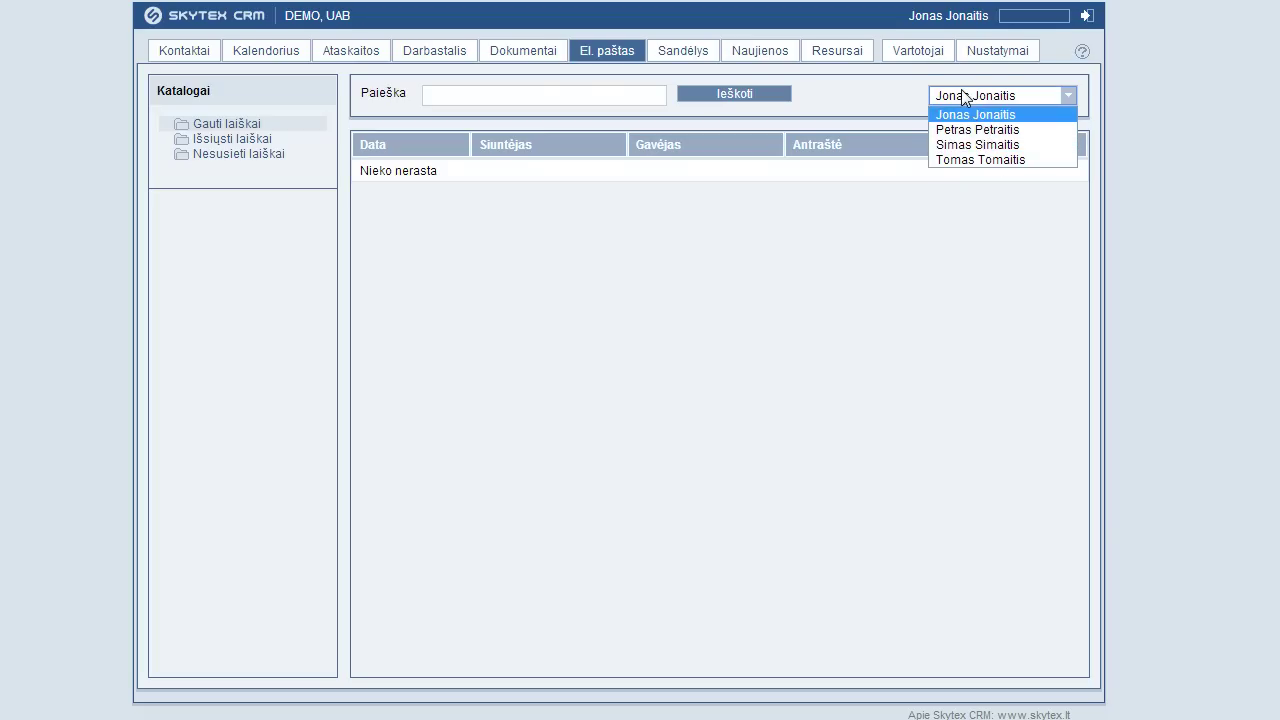
{"action": "left_click", "coordinate": [692, 58]}
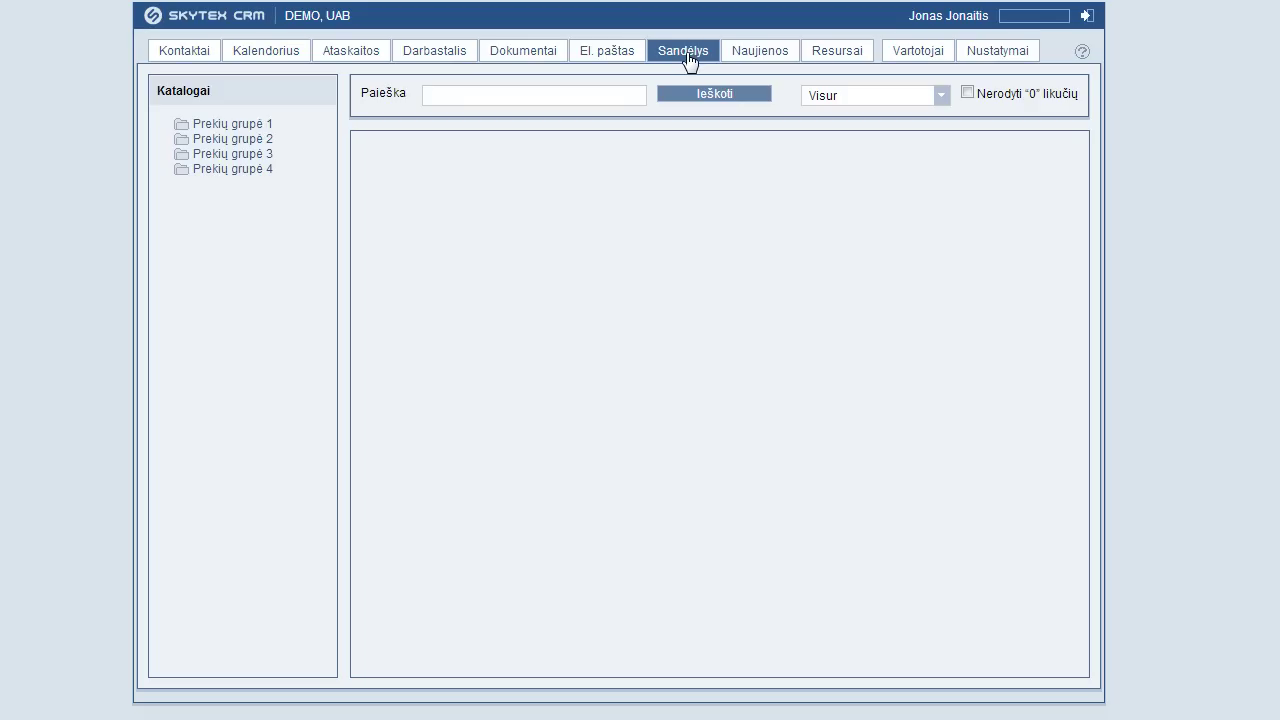
{"action": "left_click", "coordinate": [700, 98]}
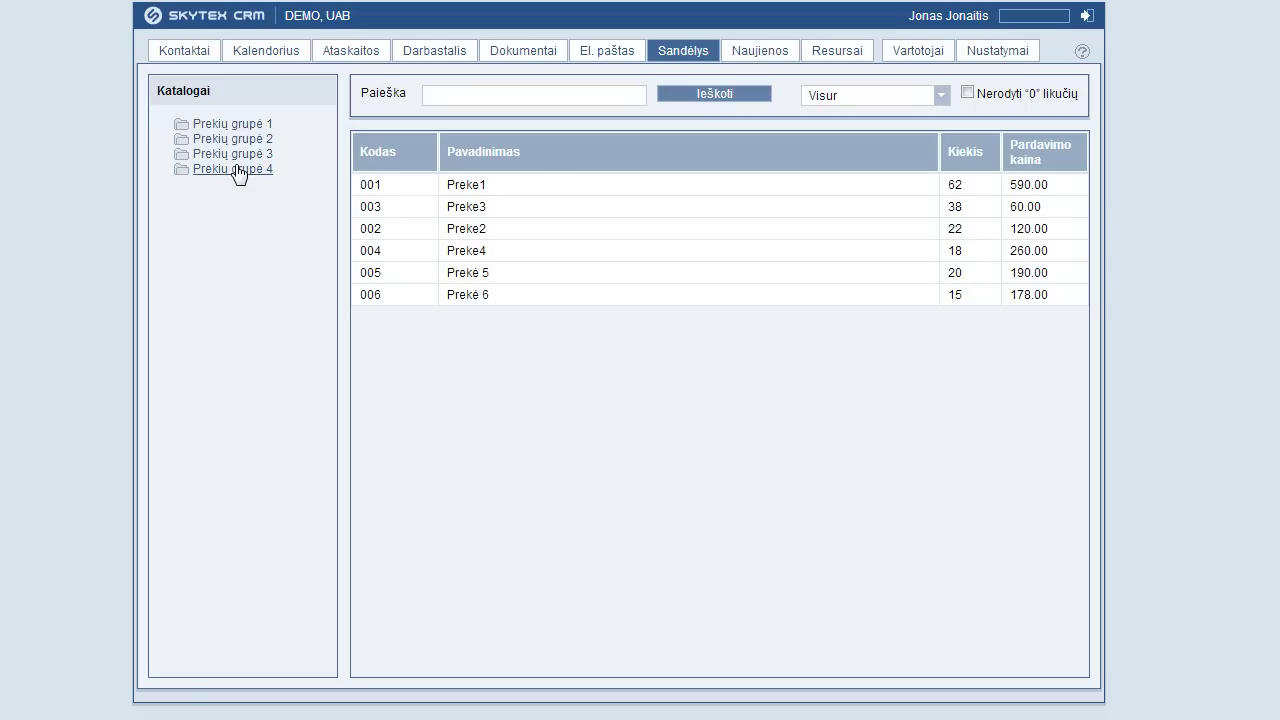
Examine the news section's message field and recipient user choices, and view the resource calendar
{"action": "left_click", "coordinate": [743, 57]}
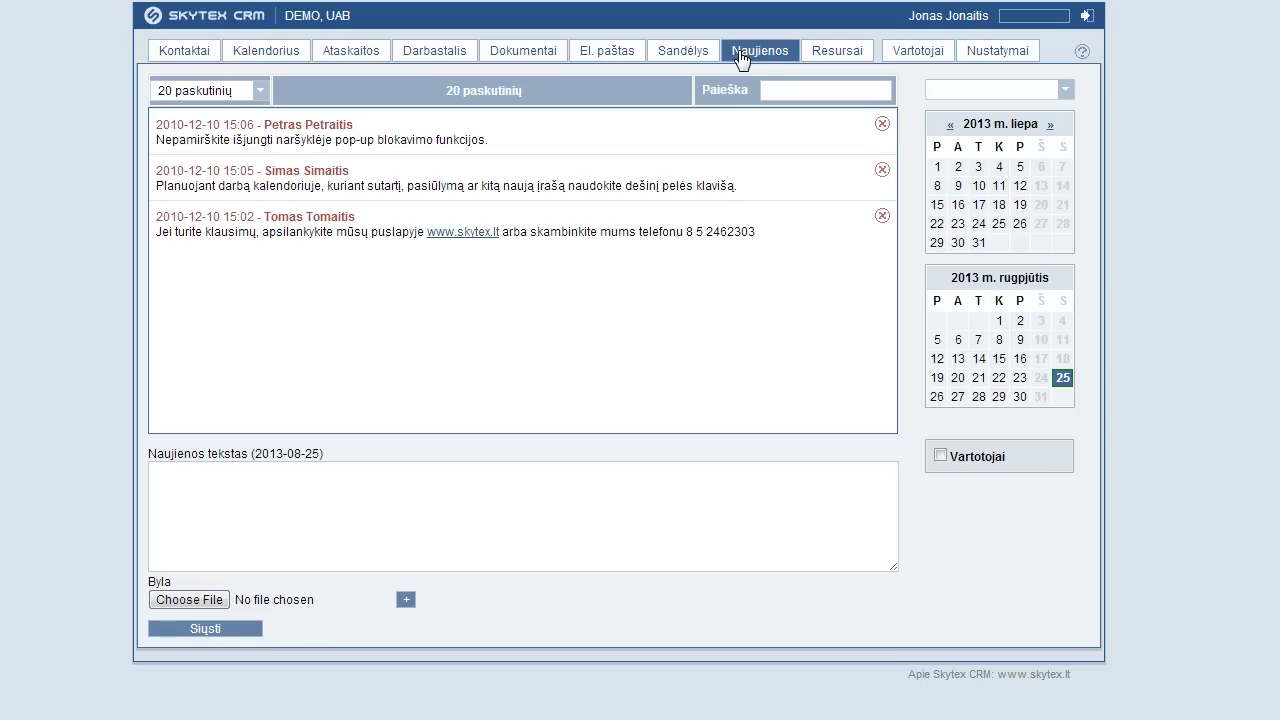
{"action": "left_click", "coordinate": [410, 471]}
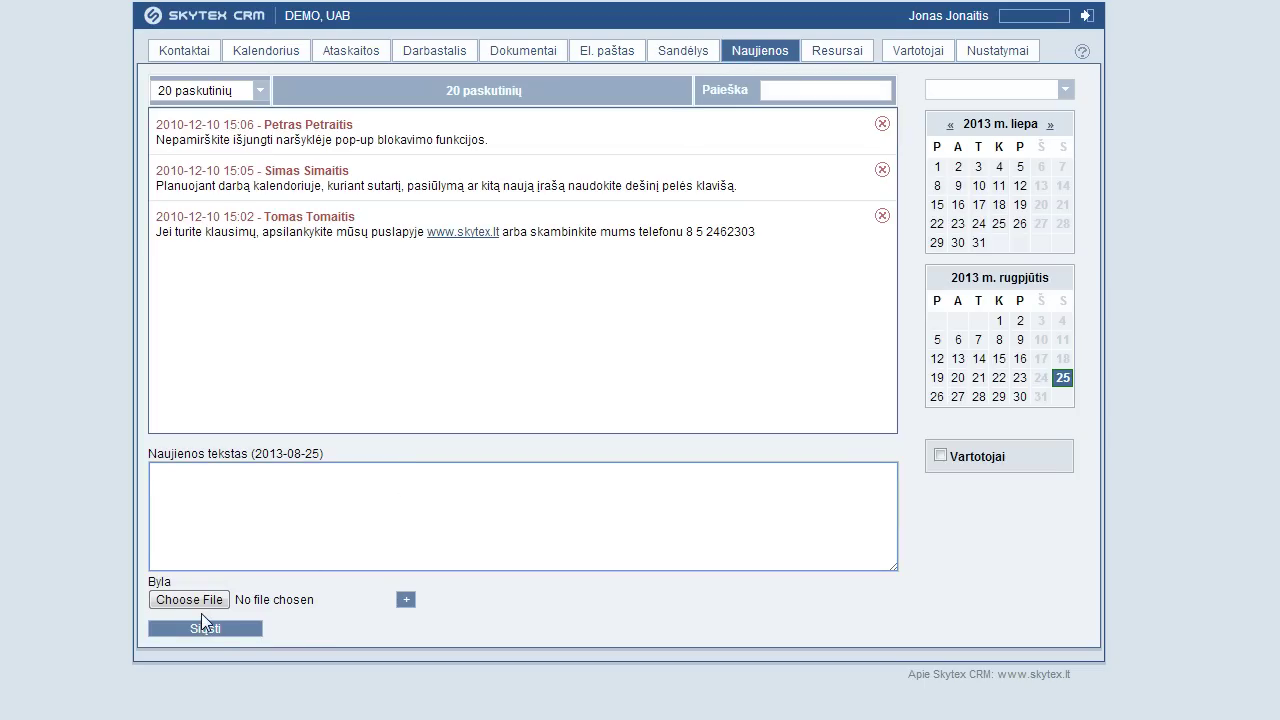
{"action": "left_click", "coordinate": [941, 456]}
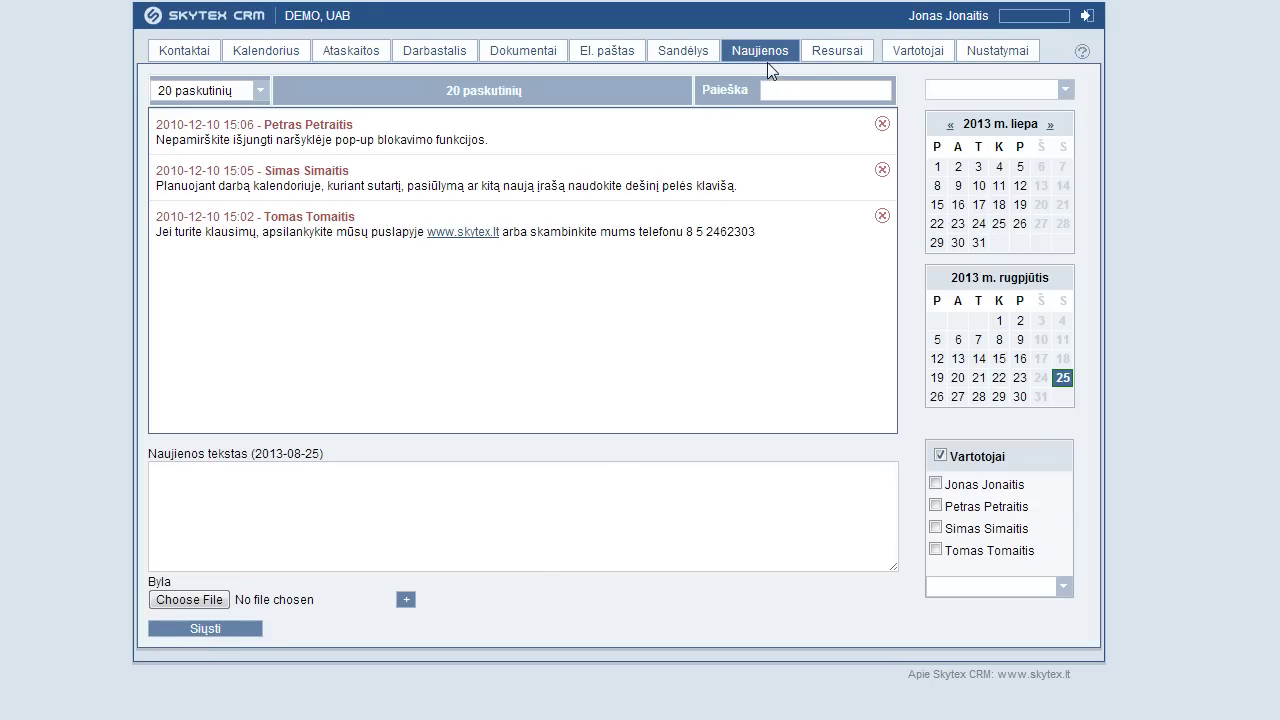
{"action": "left_click", "coordinate": [837, 60]}
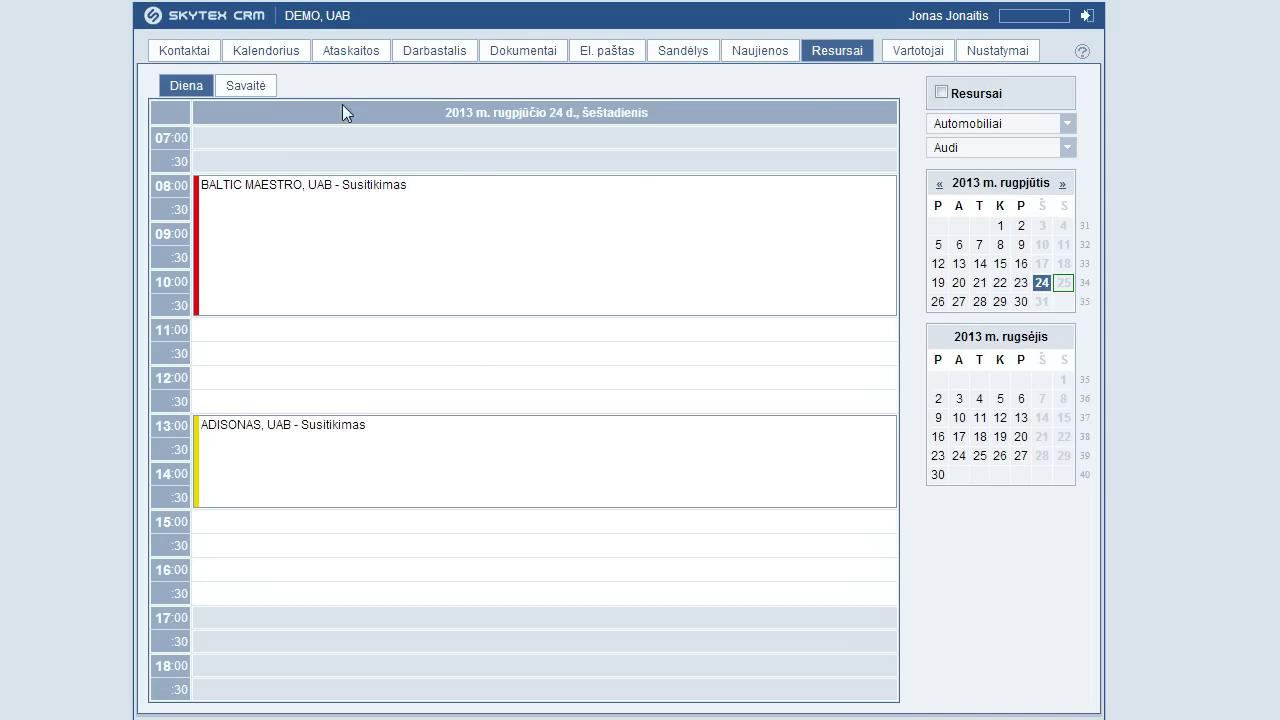
Generate the VIP klientai general report, view the RAFTRAS, UAB company information from it, and close both windows
{"action": "left_click", "coordinate": [338, 56]}
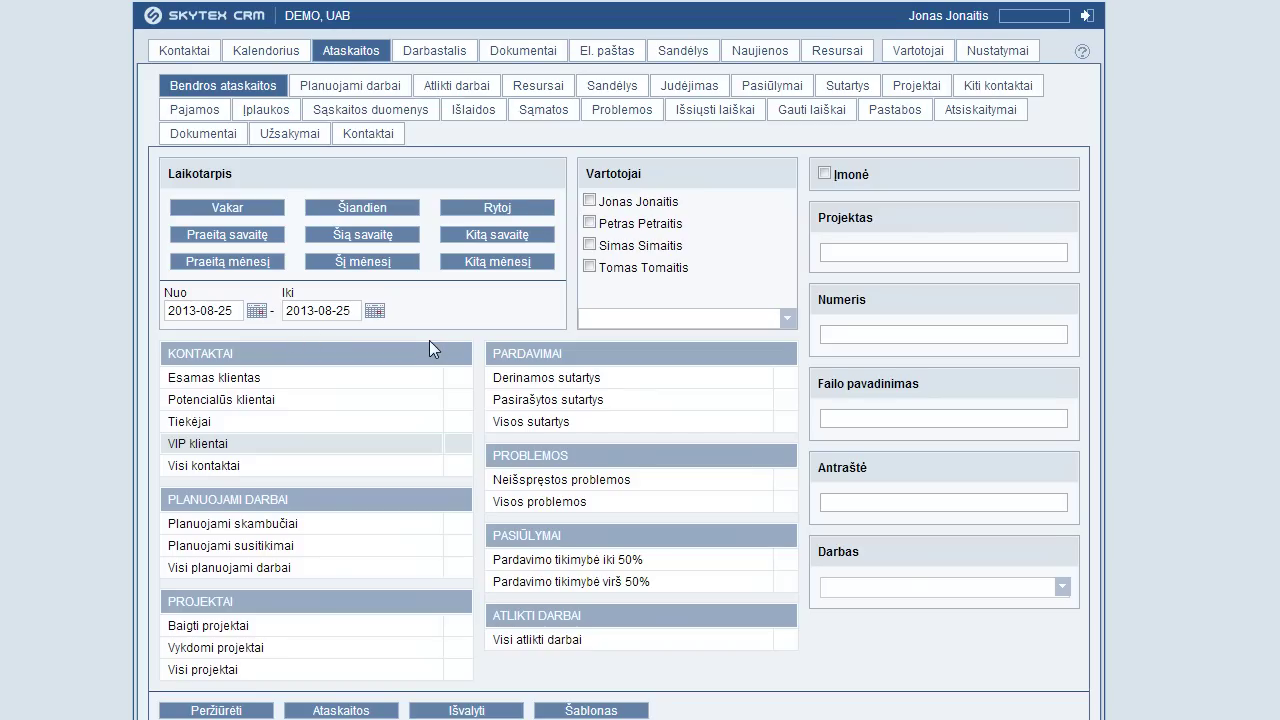
{"action": "left_click", "coordinate": [201, 711]}
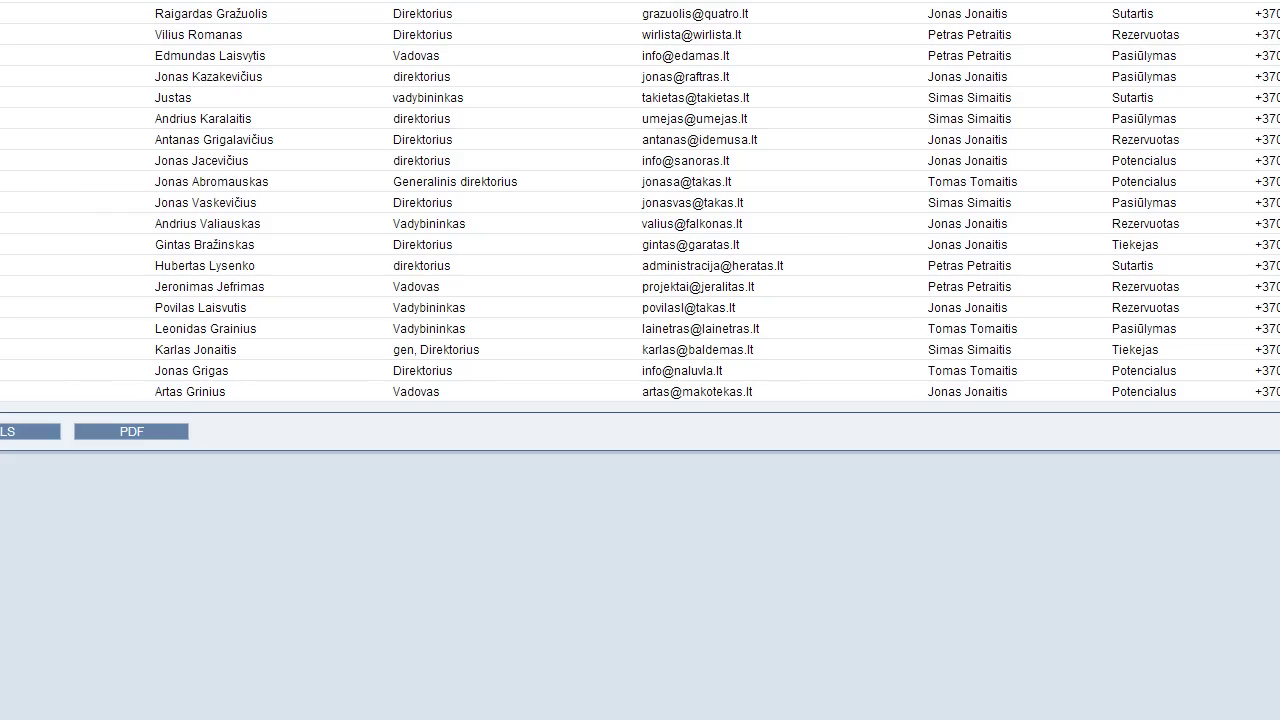
{"action": "left_click_drag", "start_coordinate": [300, 0], "coordinate": [182, 17]}
{"action": "left_click", "coordinate": [443, 278]}
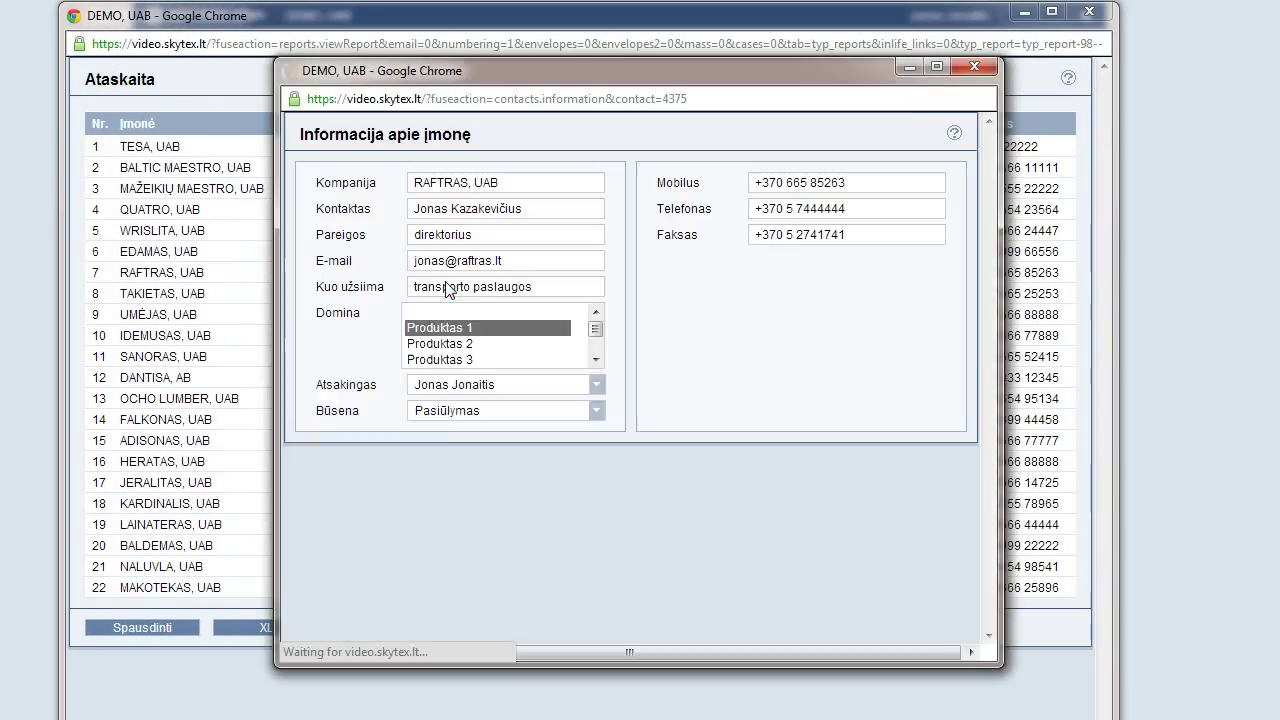
{"action": "left_click", "coordinate": [973, 66]}
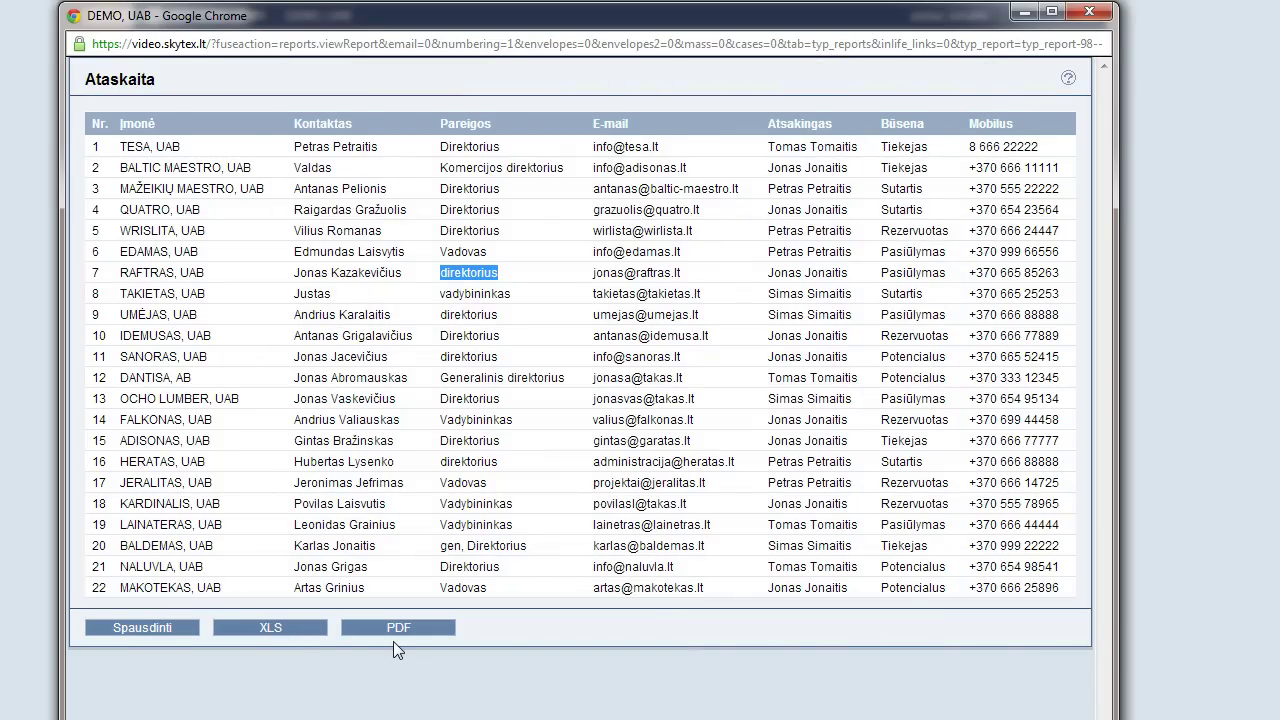
{"action": "left_click", "coordinate": [1088, 12]}
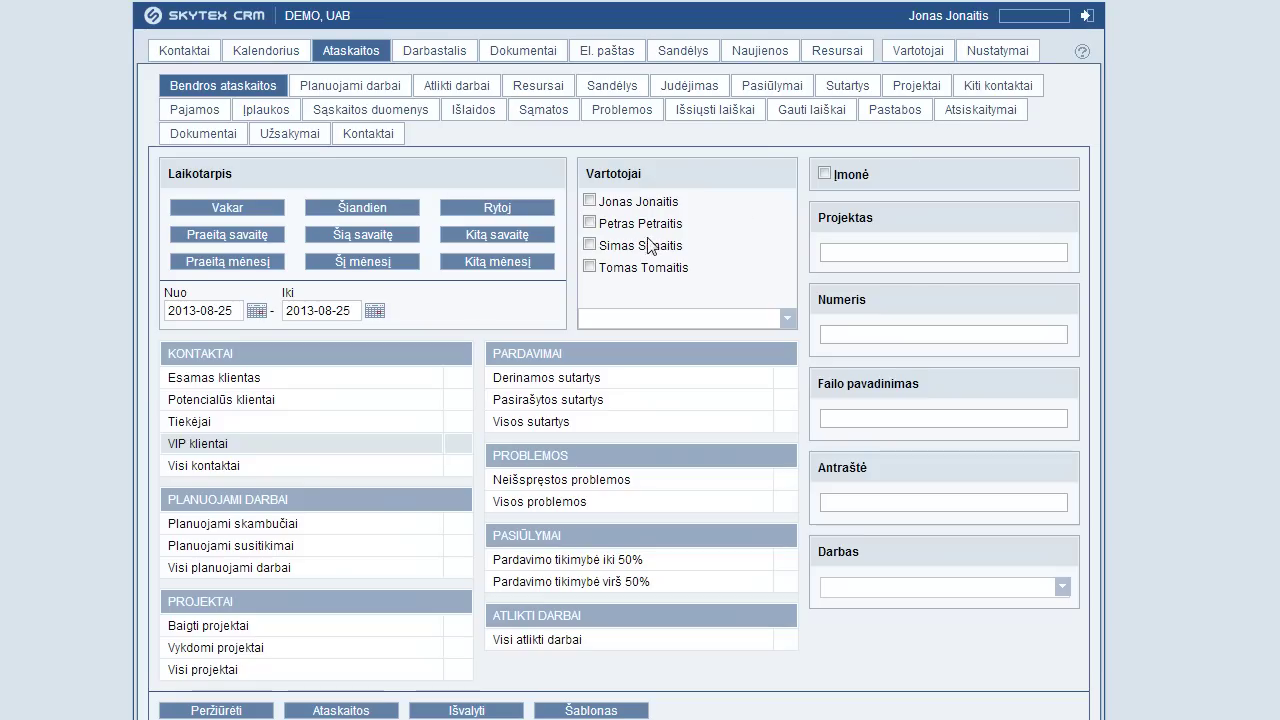
Set up a planned work report with the fields Darbas, Spalva, Data, Vartotojas and Antraštė
{"action": "left_click", "coordinate": [344, 92]}
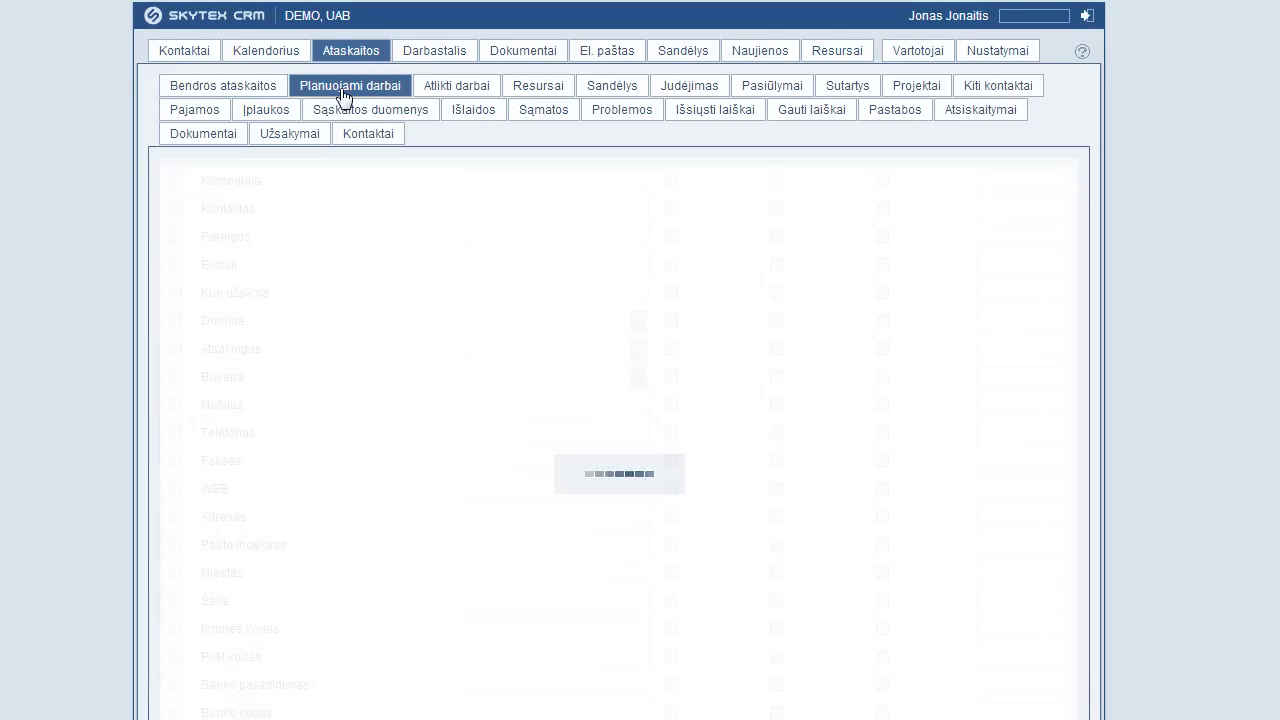
{"action": "left_click", "coordinate": [175, 199]}
{"action": "left_click", "coordinate": [175, 227]}
{"action": "left_click", "coordinate": [176, 256]}
{"action": "left_click", "coordinate": [175, 339]}
{"action": "left_click", "coordinate": [176, 368]}
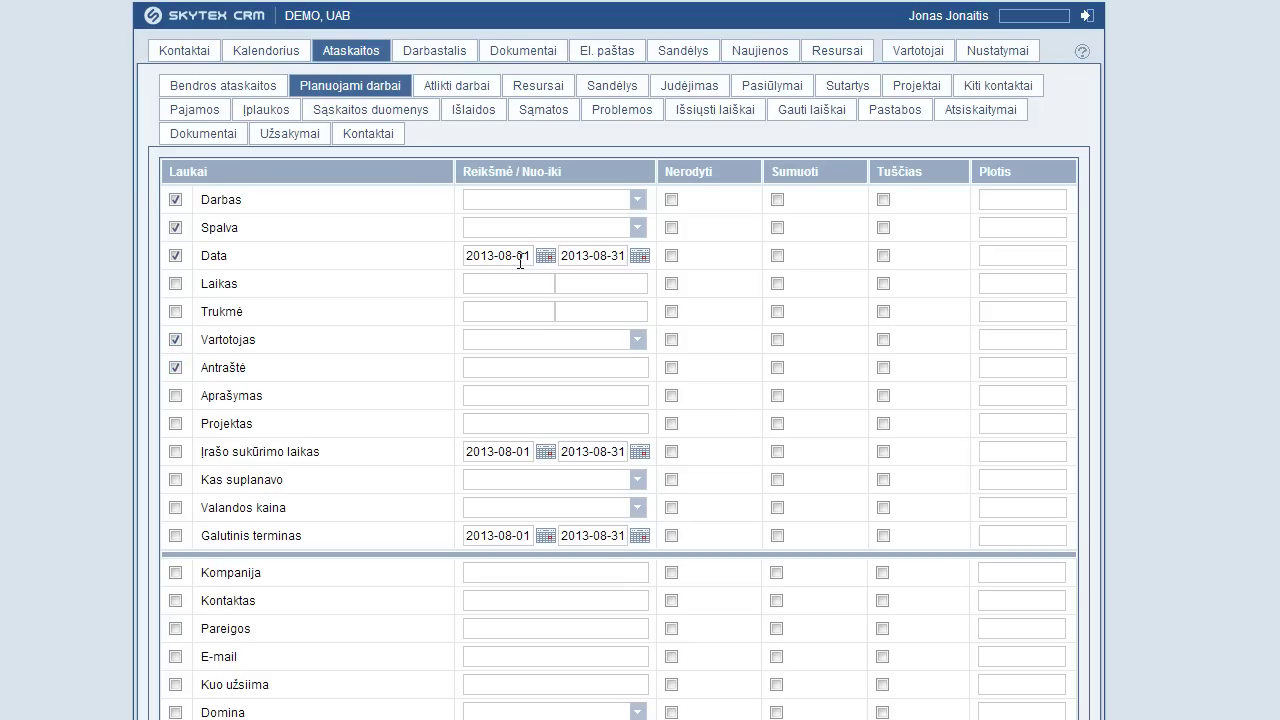
Clear the report's start and end dates in the Data field and filter Darbas to Skambutis
{"action": "triple_click", "coordinate": [520, 258]}
{"action": "key", "text": "Delete"}
{"action": "triple_click", "coordinate": [588, 256]}
{"action": "key", "text": "Delete"}
{"action": "left_click", "coordinate": [572, 204]}
{"action": "left_click", "coordinate": [561, 224]}
{"action": "left_click", "coordinate": [420, 210]}
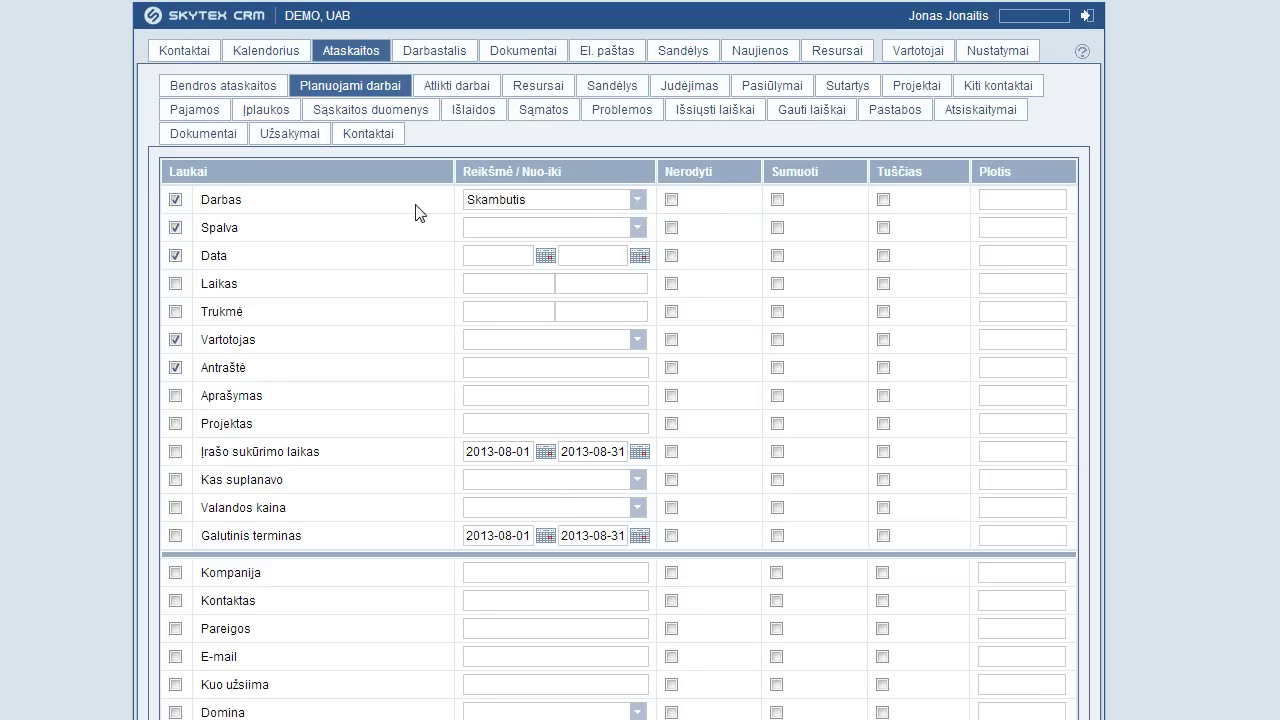
Generate the planned calls report, view the task "Susitarti kaip perduoti parduotą produktą" from it, and close both windows
{"action": "scroll", "coordinate": [409, 220], "scroll_direction": "down", "scroll_amount": 8}
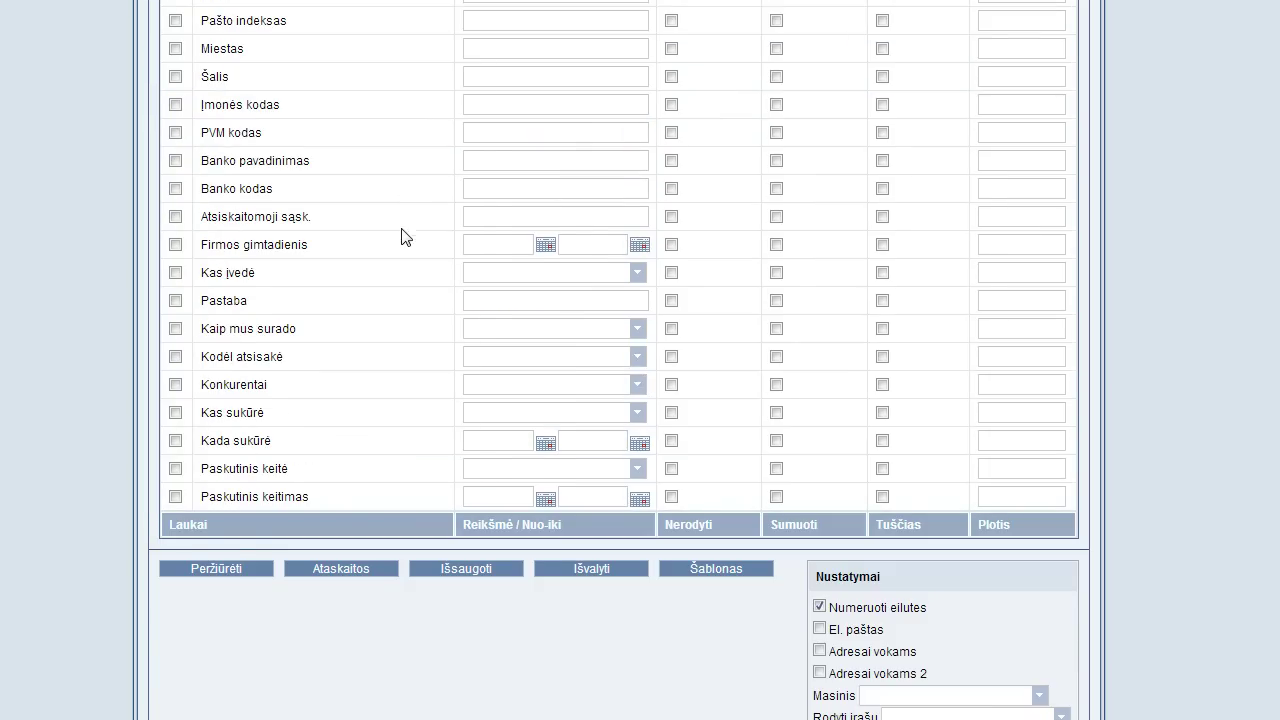
{"action": "left_click", "coordinate": [238, 568]}
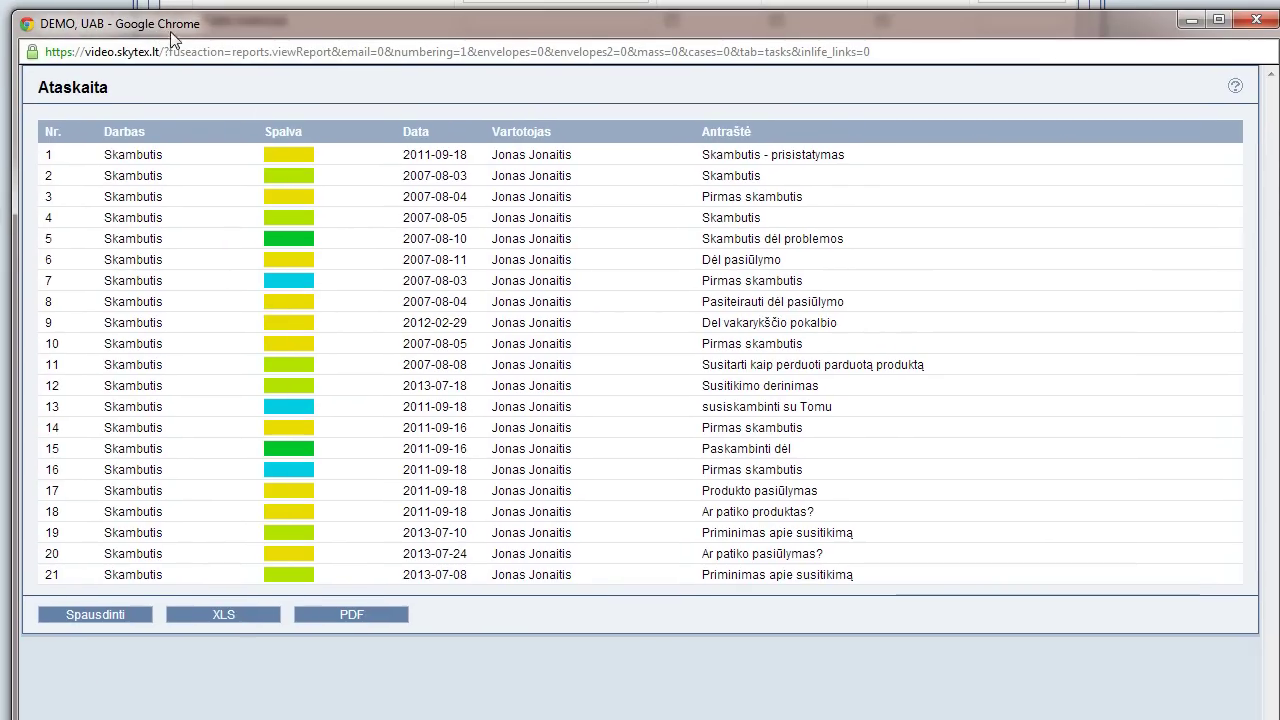
{"action": "left_click", "coordinate": [513, 373]}
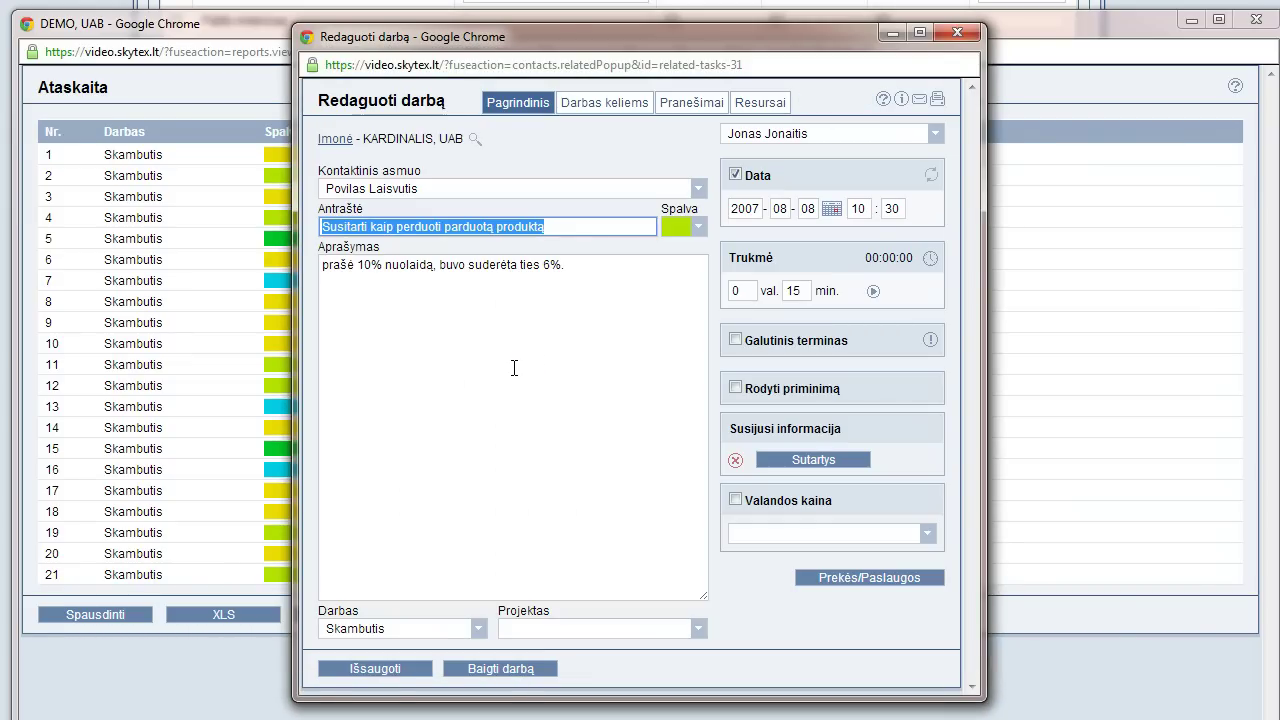
{"action": "left_click", "coordinate": [958, 32]}
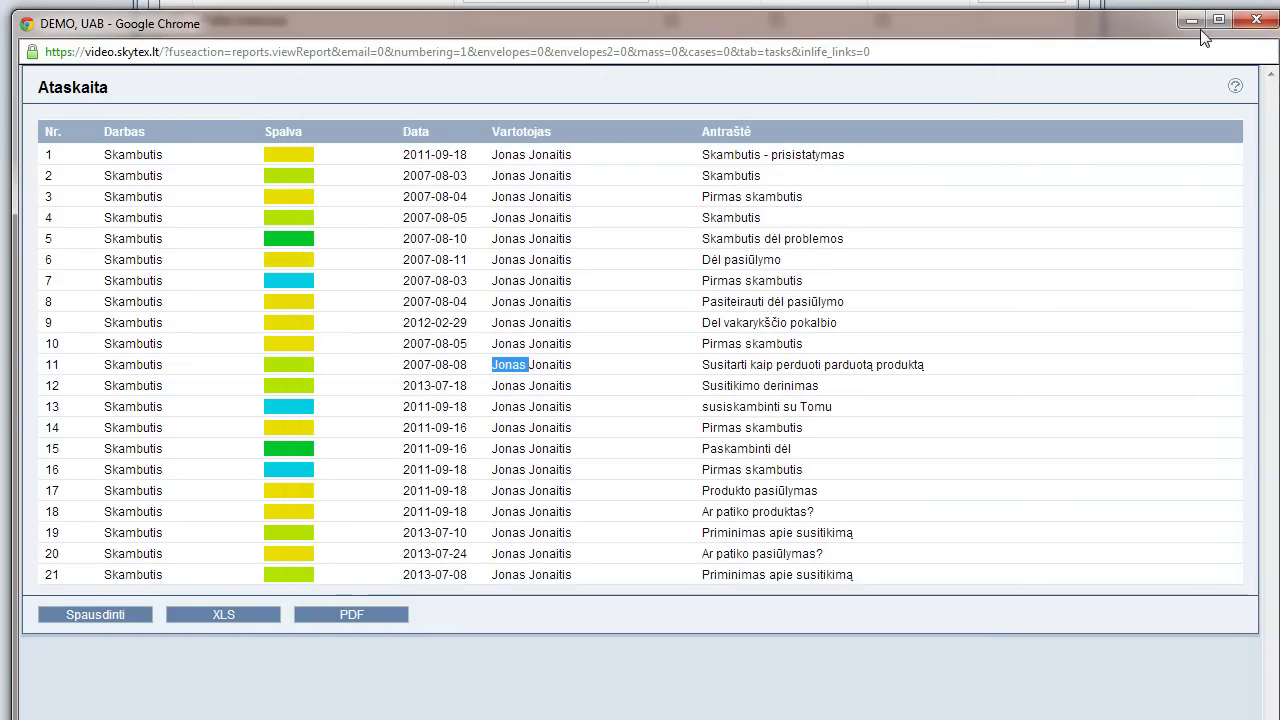
{"action": "left_click", "coordinate": [1256, 21]}
{"action": "scroll", "coordinate": [389, 420], "scroll_direction": "up", "scroll_amount": 8}
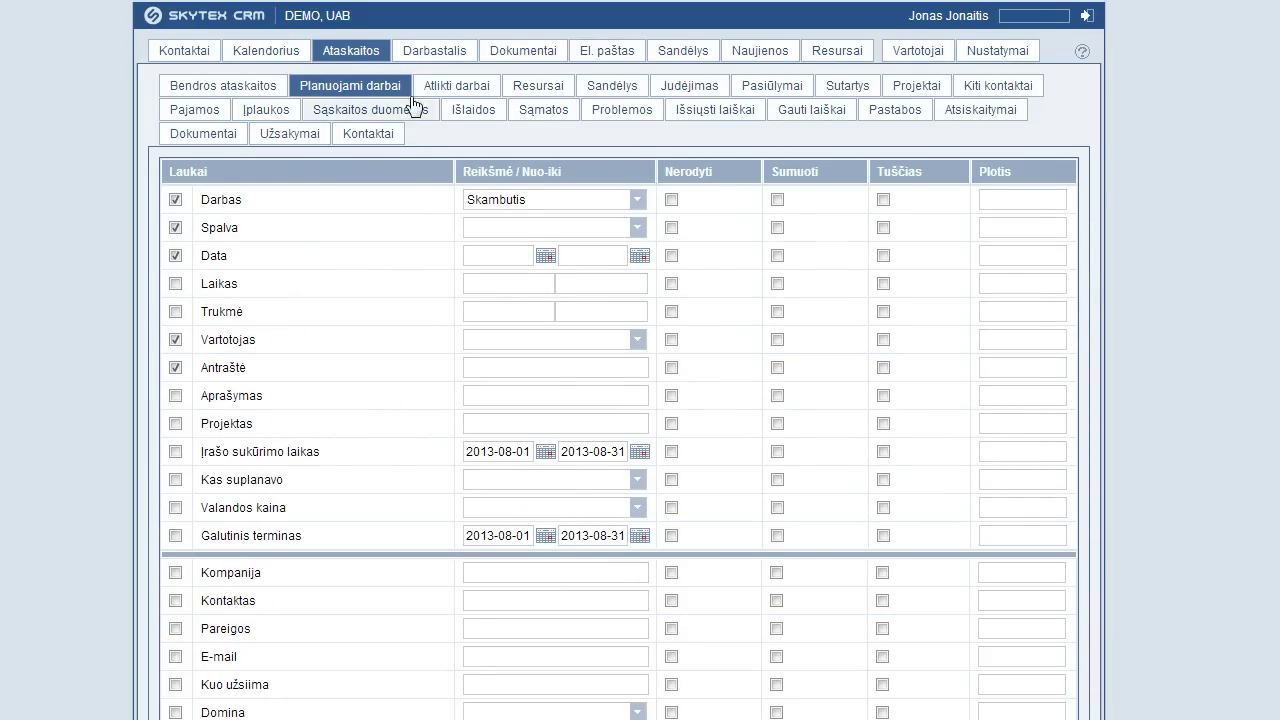
On the dashboard, move the Planuojami susitikimai block above Visi projektai and enlarge its height
{"action": "left_click", "coordinate": [425, 53]}
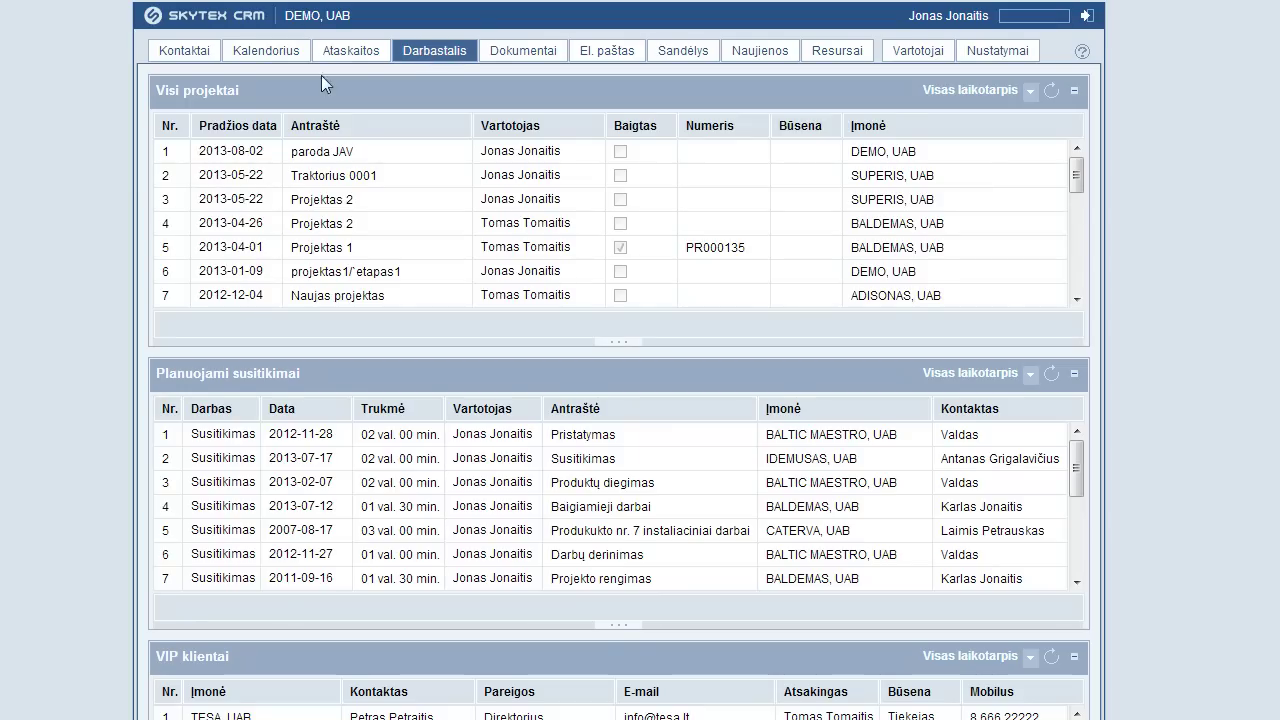
{"action": "scroll", "coordinate": [66, 260], "scroll_direction": "down", "scroll_amount": 7}
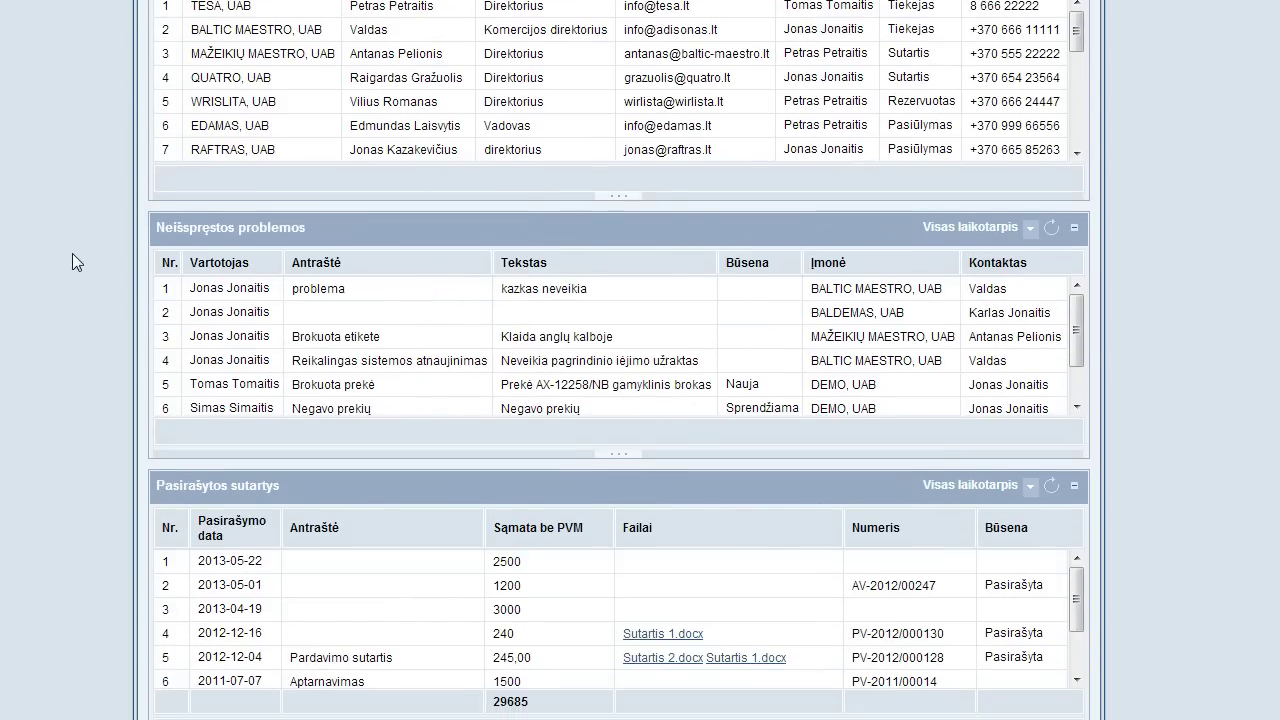
{"action": "scroll", "coordinate": [74, 258], "scroll_direction": "up", "scroll_amount": 7}
{"action": "left_click_drag", "start_coordinate": [306, 368], "coordinate": [310, 135]}
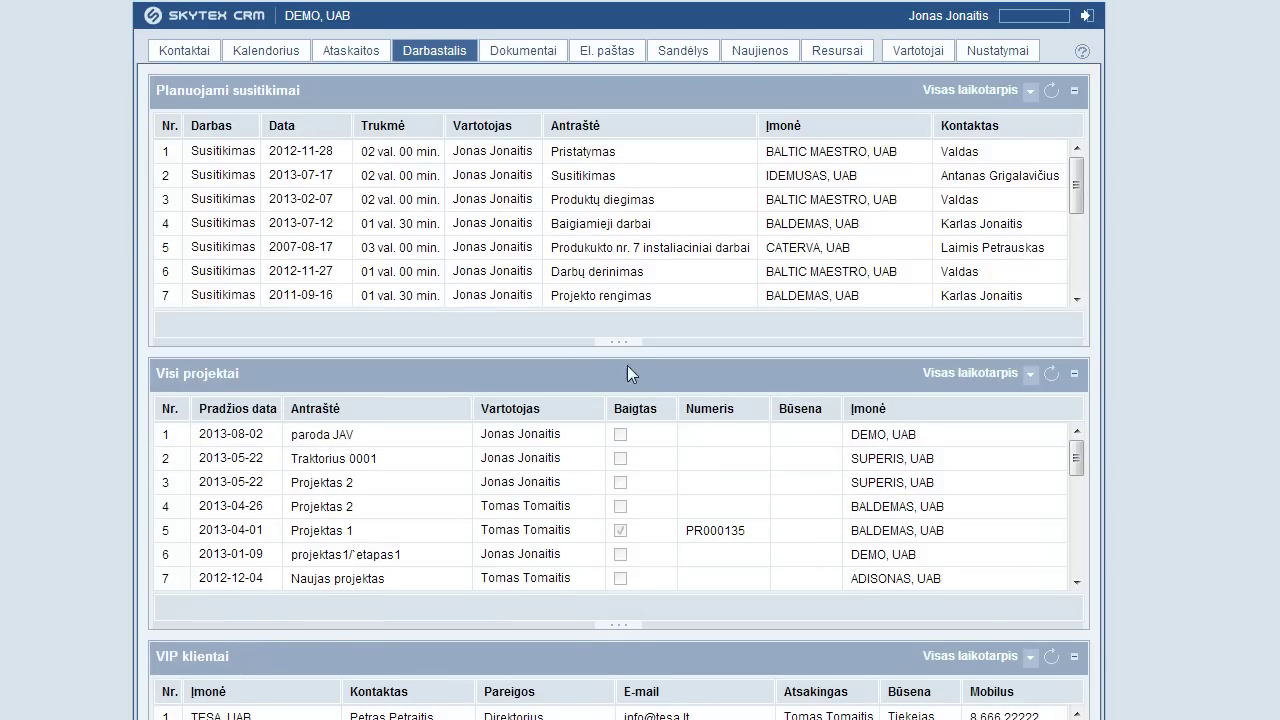
{"action": "left_click_drag", "start_coordinate": [617, 341], "coordinate": [605, 503]}
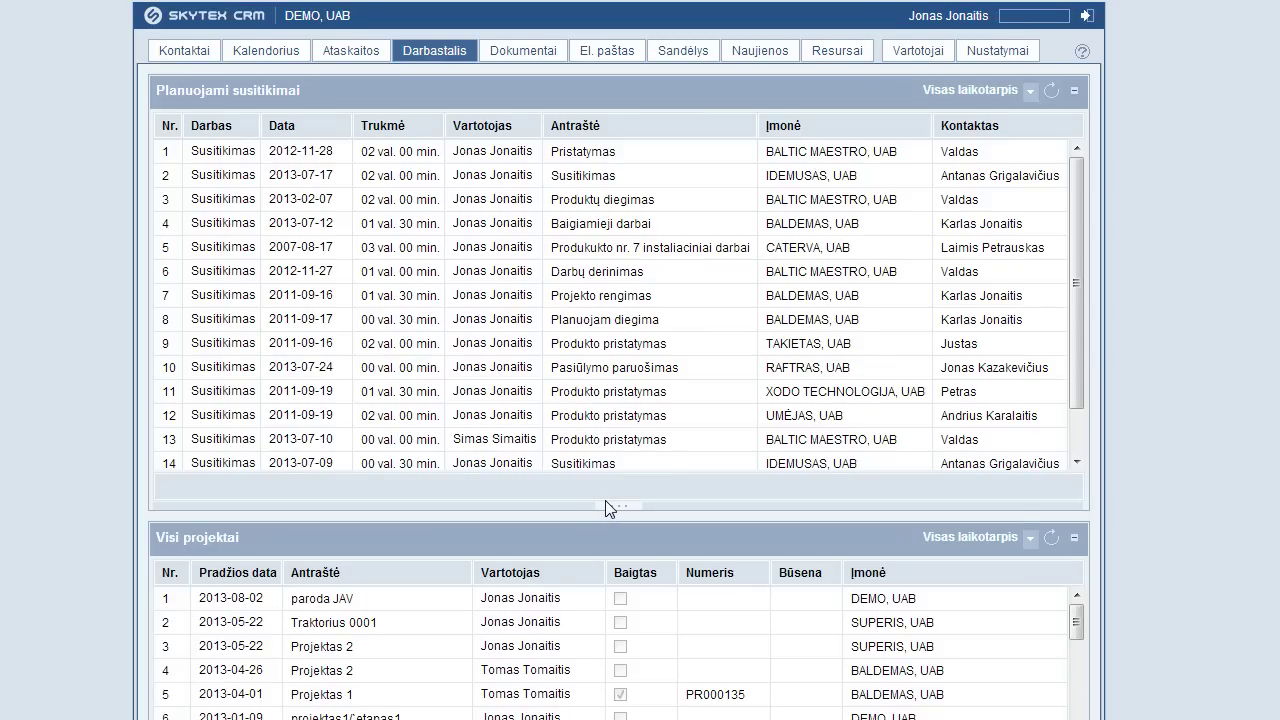
Add a user filter to the Planuojami susitikimai block and select the first listed user
{"action": "right_click", "coordinate": [648, 83]}
{"action": "left_click", "coordinate": [671, 141]}
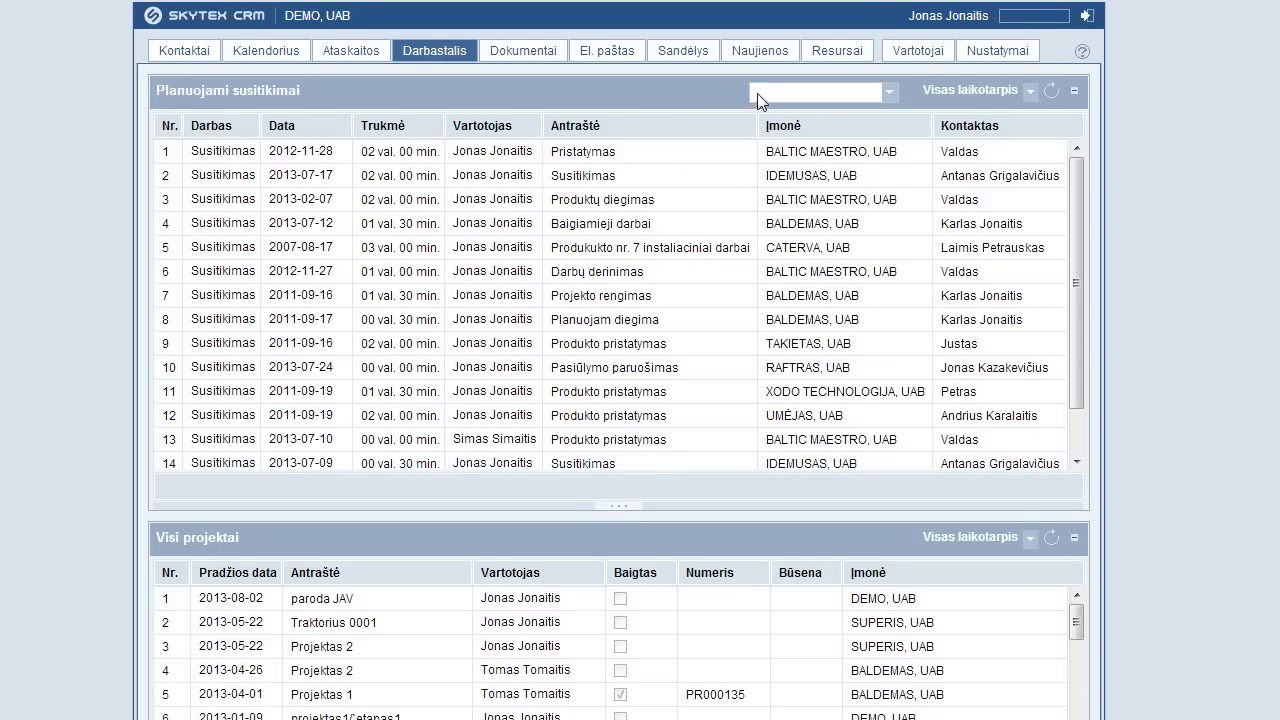
{"action": "left_click", "coordinate": [766, 92]}
{"action": "left_click", "coordinate": [767, 126]}
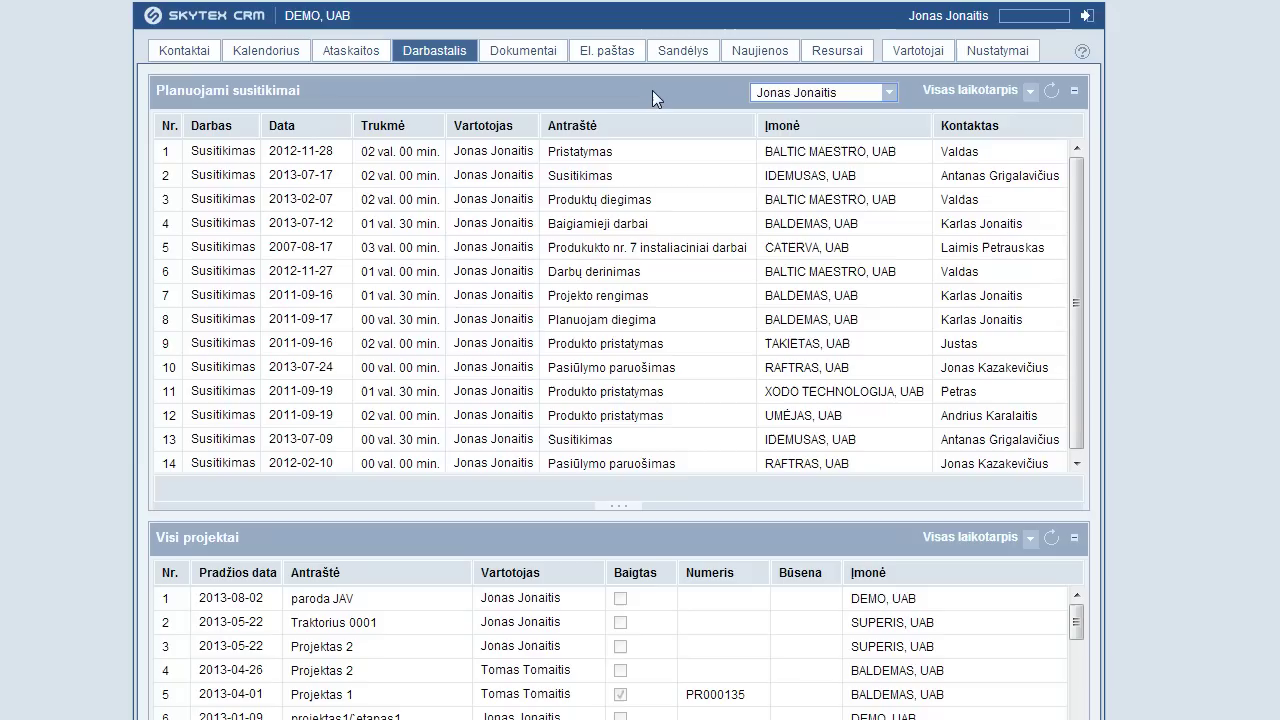
Add a company filter for BALTIC MAESTRO, UAB to the Planuojami susitikimai block, and return to the contacts section
{"action": "right_click", "coordinate": [651, 90]}
{"action": "left_click", "coordinate": [673, 173]}
{"action": "left_click", "coordinate": [655, 92]}
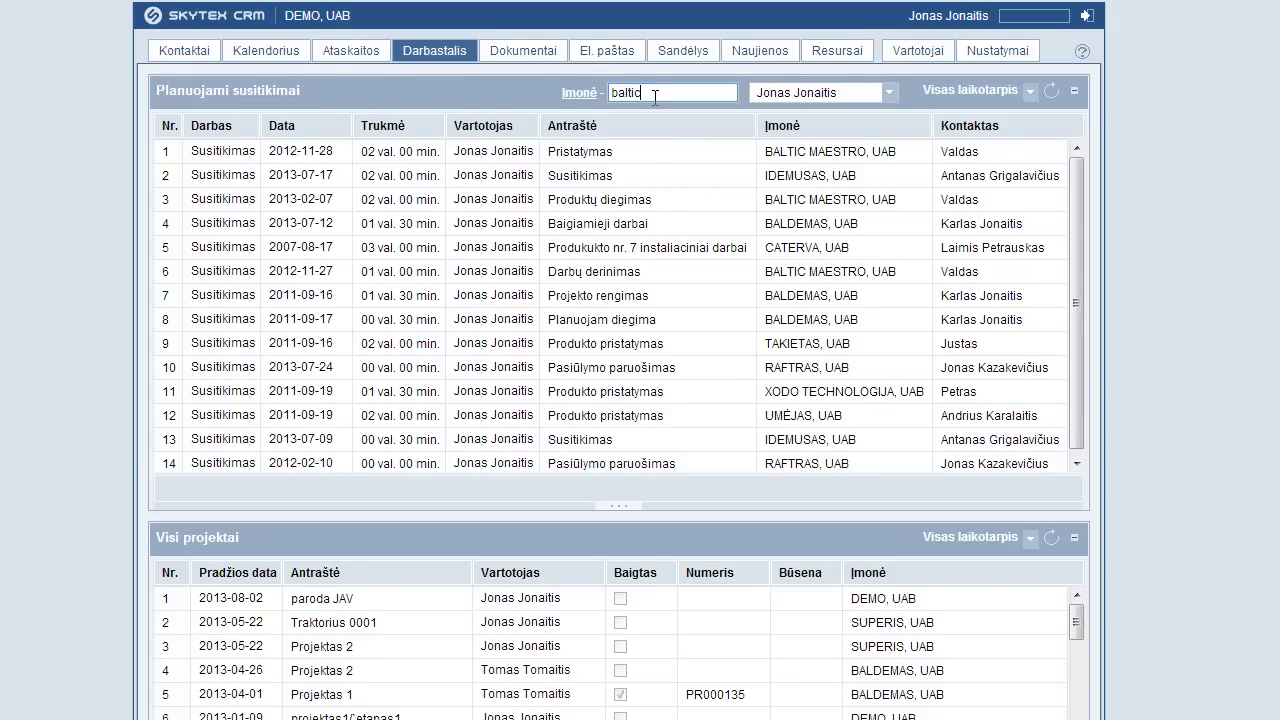
{"action": "left_click", "coordinate": [652, 132]}
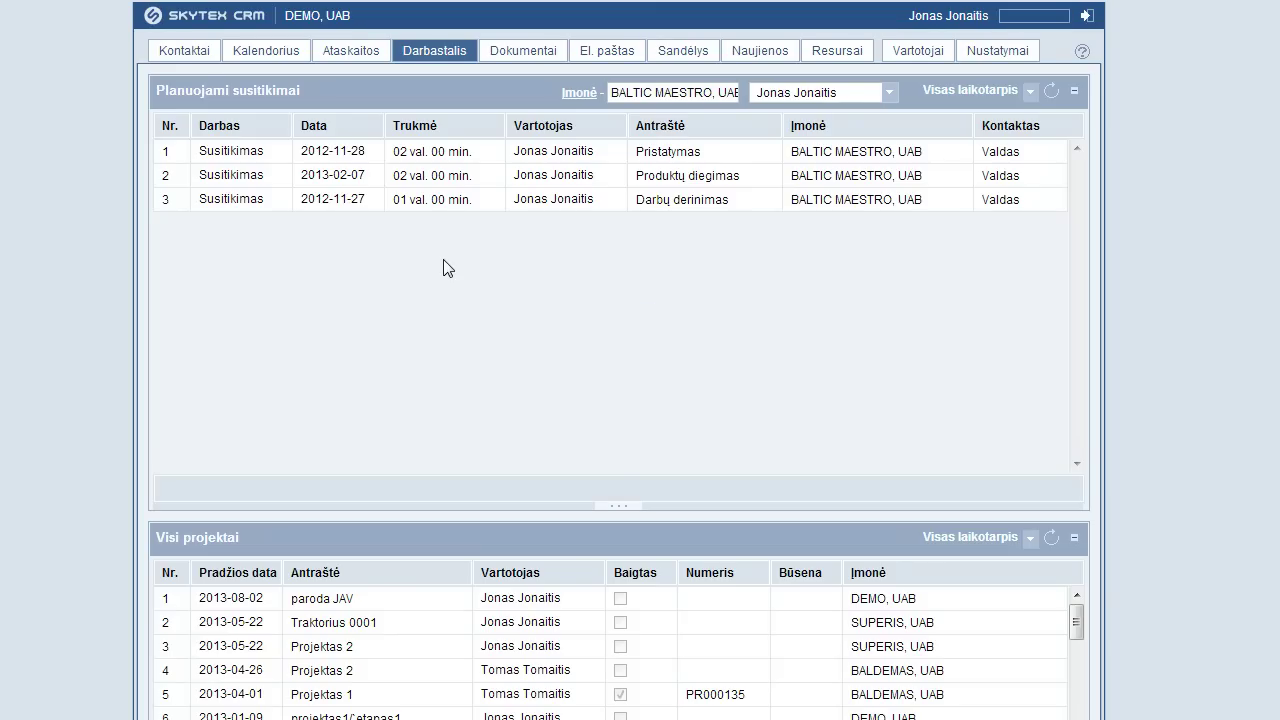
{"action": "left_click", "coordinate": [181, 52]}
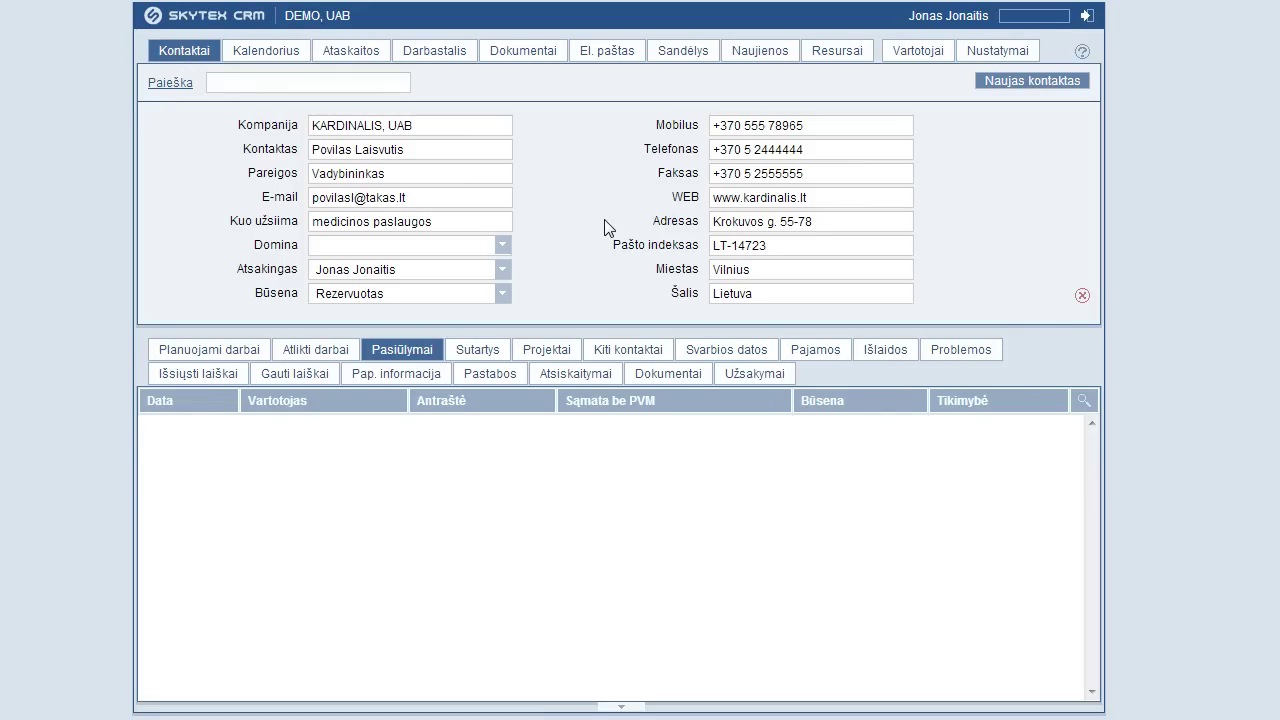